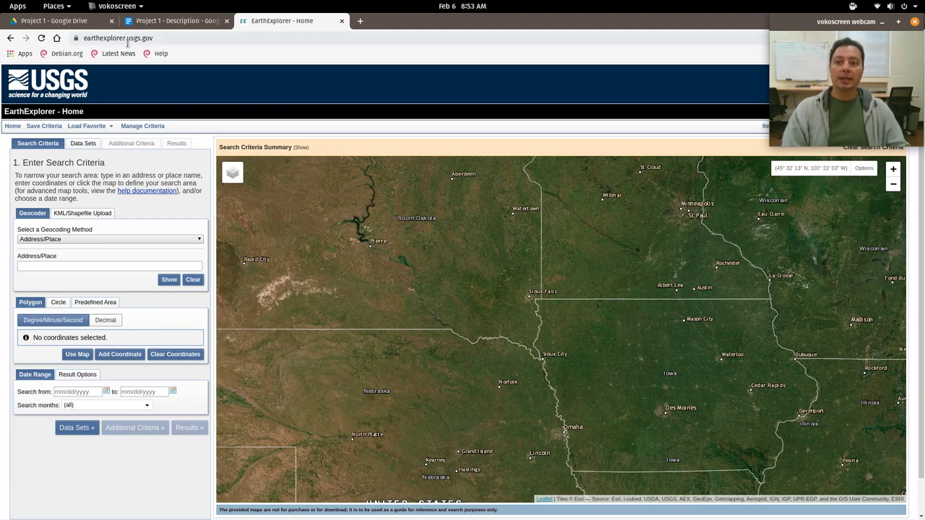
left_click(154, 39)
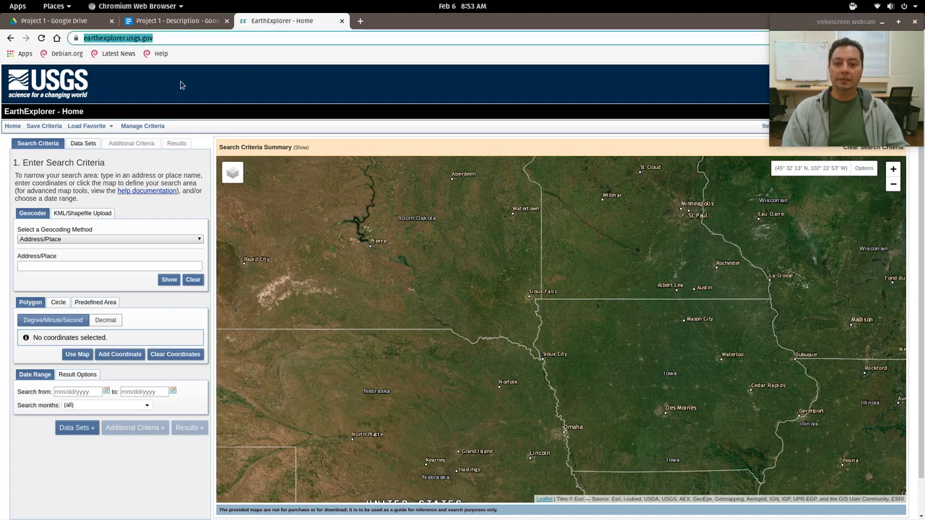
left_click(833, 22)
left_click_drag(833, 23, 551, 36)
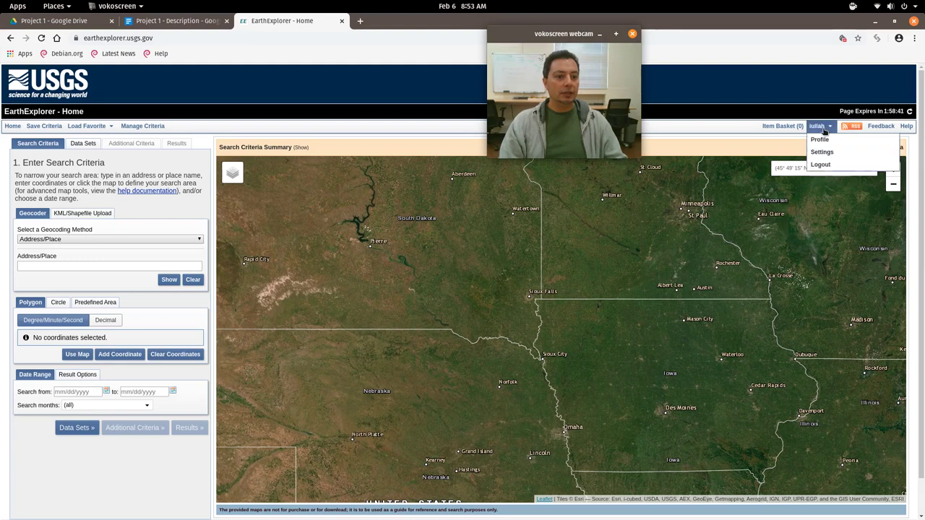
mouse_move(825, 130)
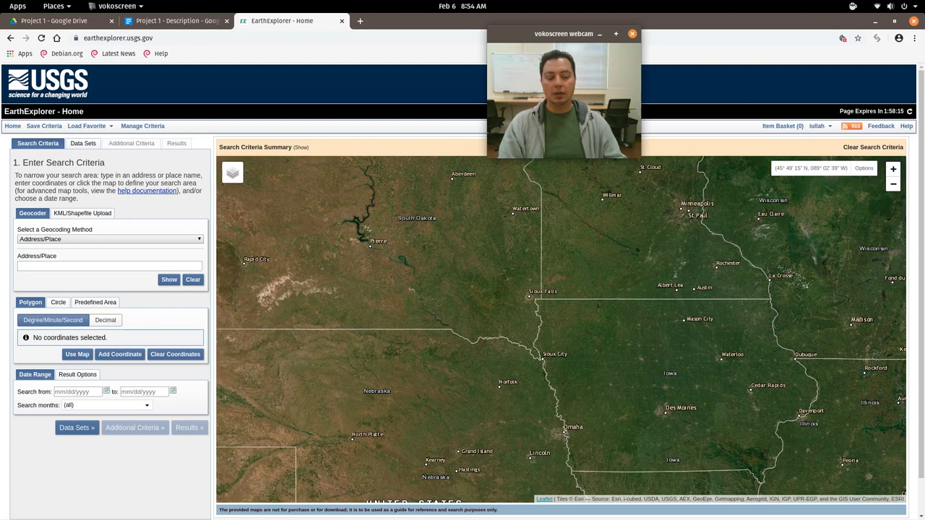
left_click_drag(565, 33, 847, 21)
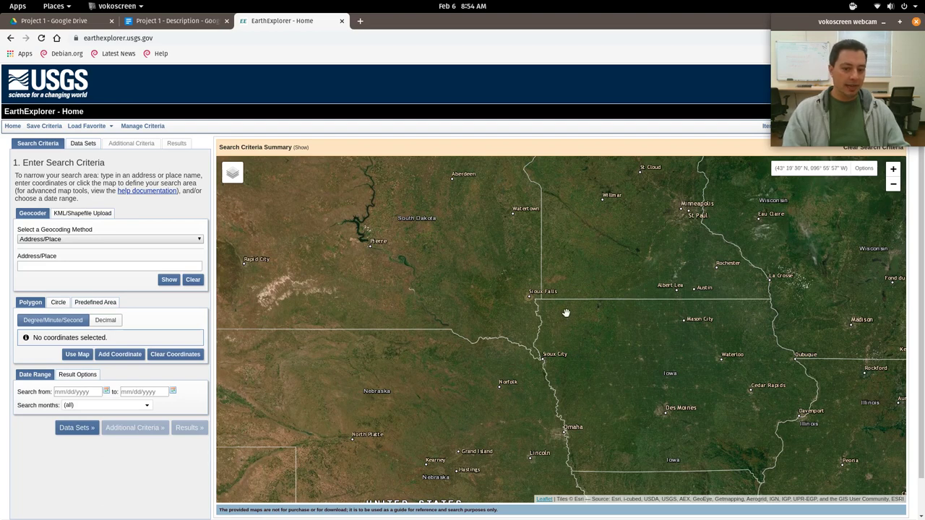
left_click(601, 283)
mouse_move(601, 283)
left_mouse_down()
mouse_move(260, 275)
mouse_move(724, 342)
mouse_move(325, 333)
mouse_move(658, 336)
mouse_move(596, 294)
left_mouse_up()
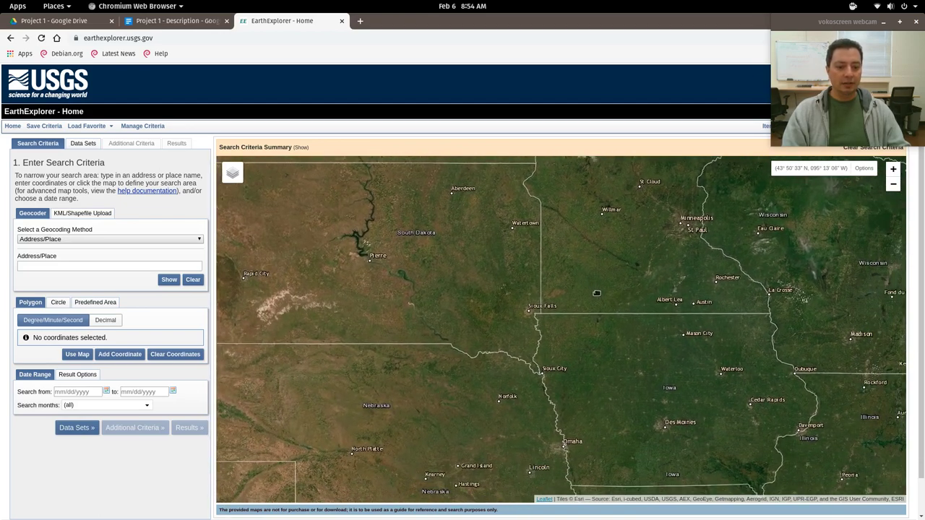
scroll(599, 296, "down", 3)
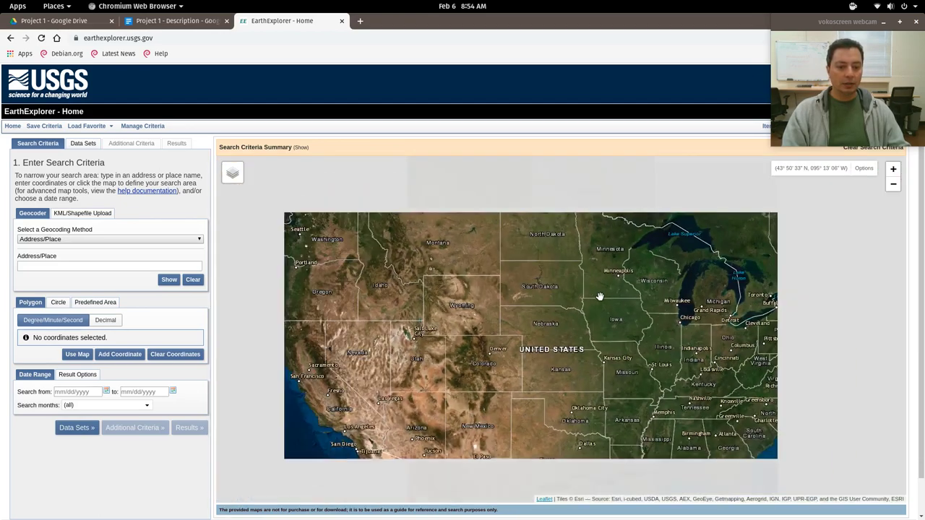
scroll(600, 296, "up", 2)
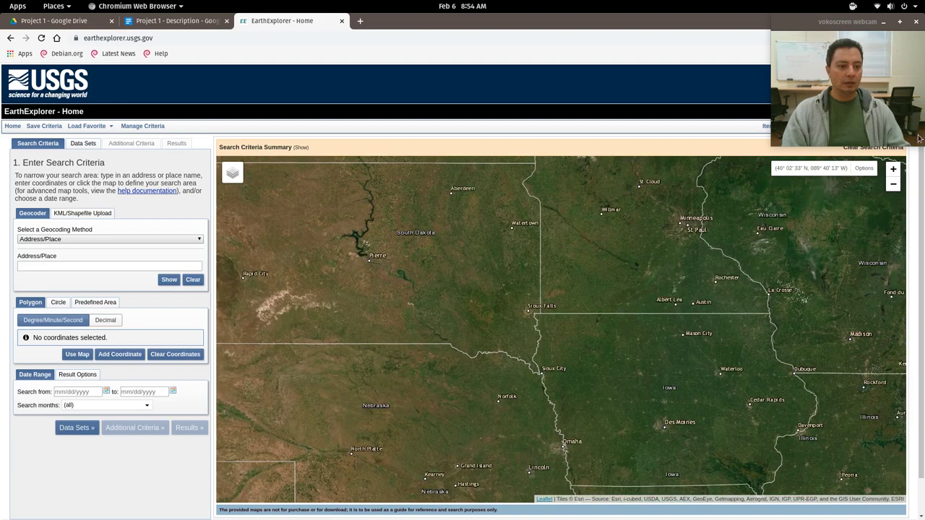
left_click(893, 169)
left_click(895, 185)
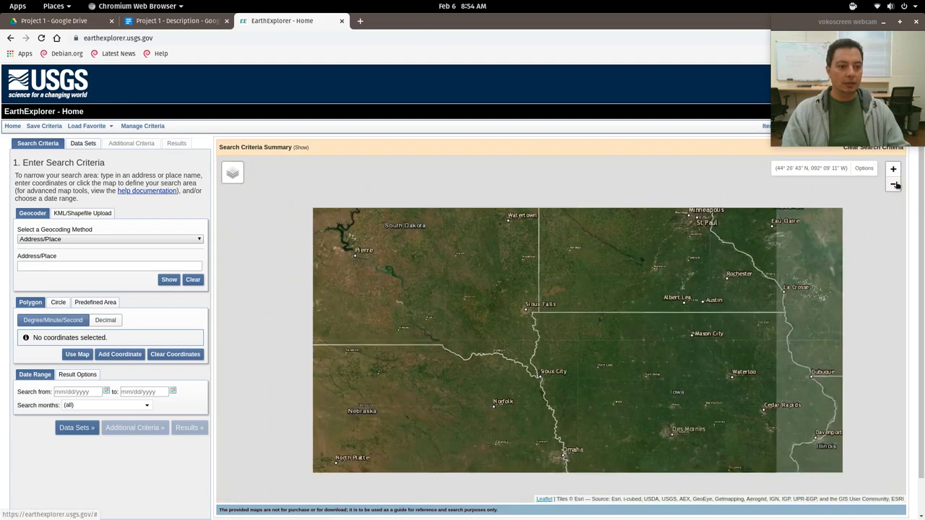
Preview the USA Topographic base map and return to ESRI World Imagery.
mouse_move(233, 177)
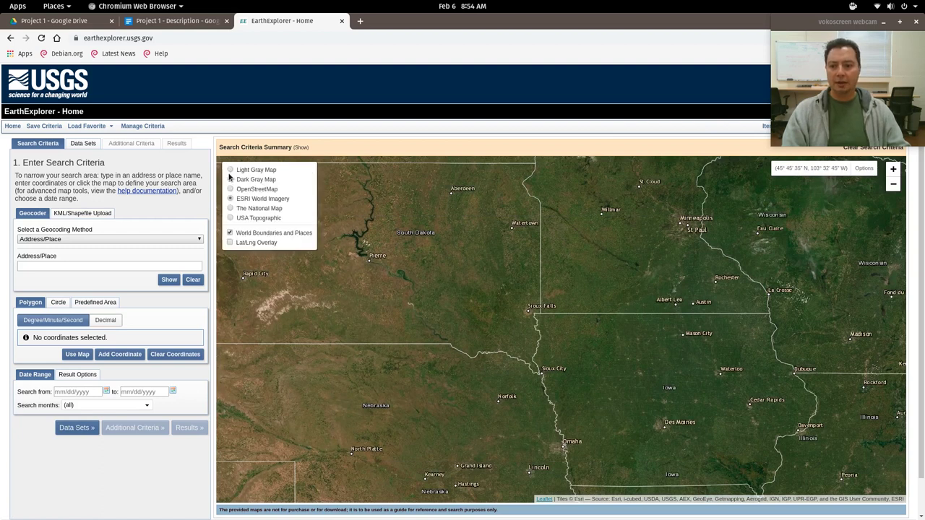
left_click(236, 217)
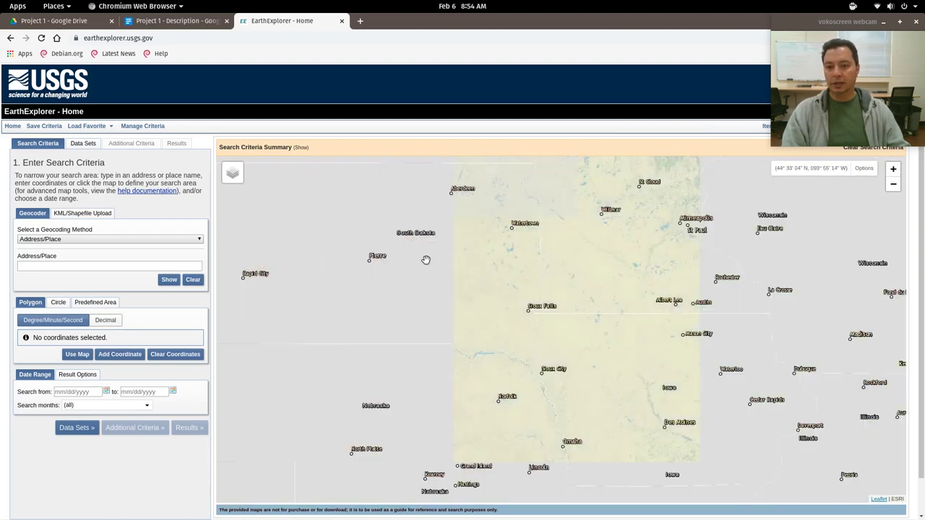
mouse_move(232, 174)
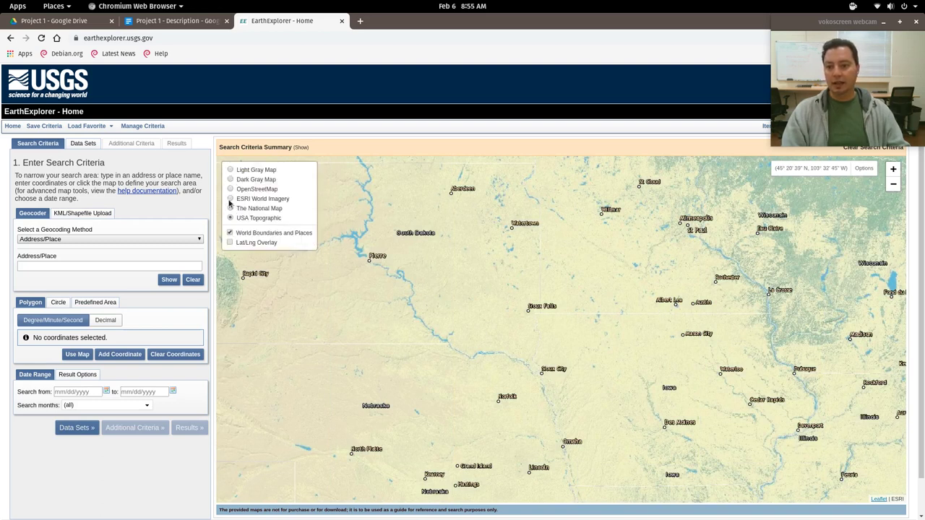
left_click(230, 199)
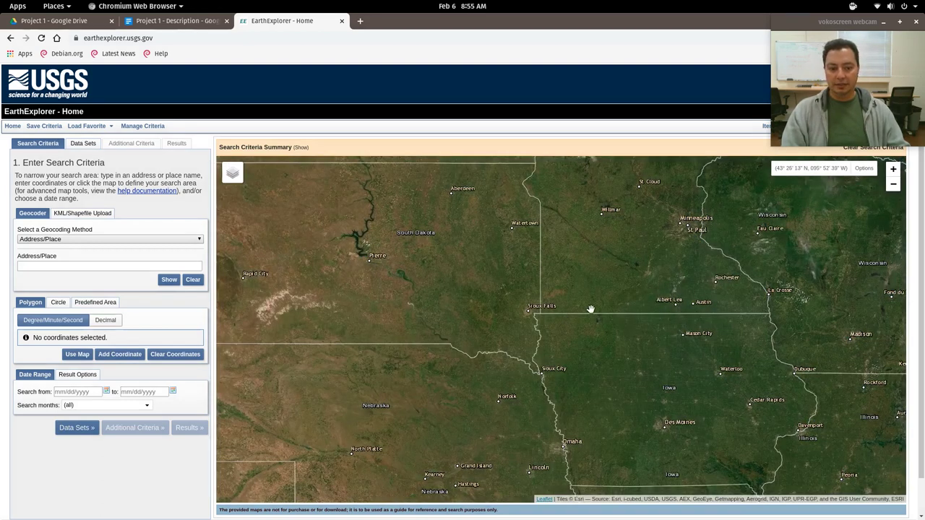
Outline a seven-point polygon search area on the map around the Great Lakes and the northeastern United States.
scroll(479, 279, "down", 1)
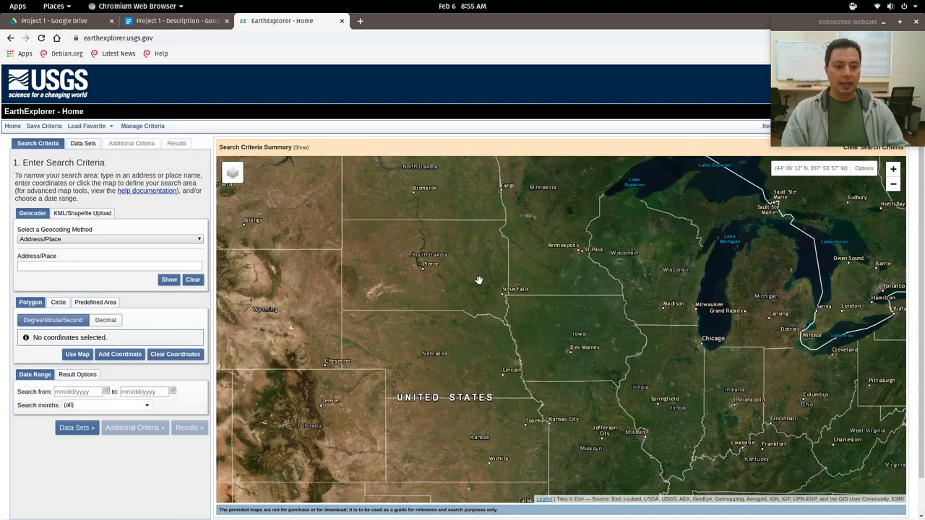
left_click_drag(644, 294, 433, 253)
scroll(542, 332, "down", 2)
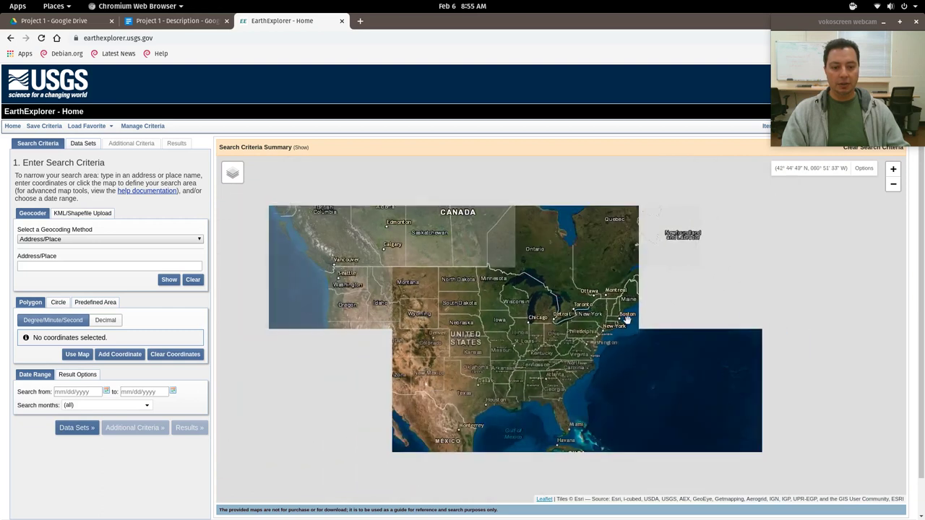
left_click(549, 308)
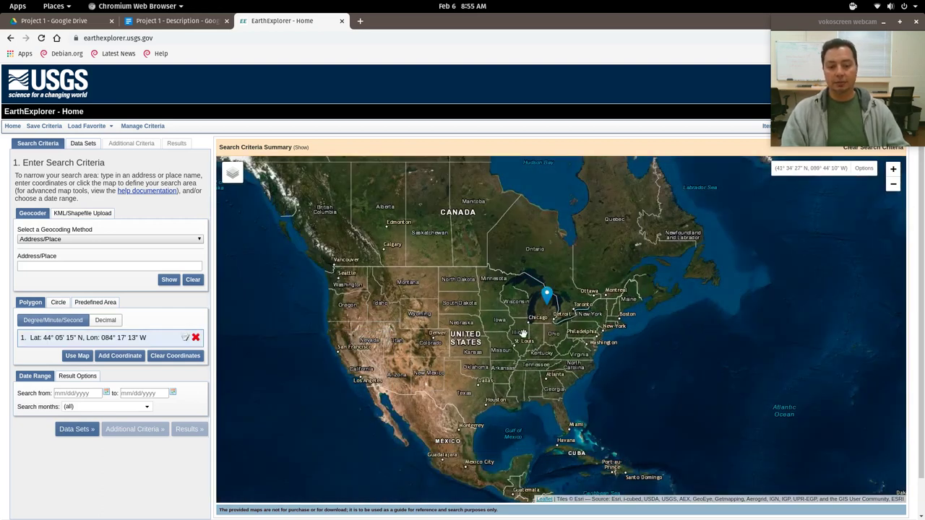
left_click(538, 343)
left_click(588, 348)
left_click(604, 305)
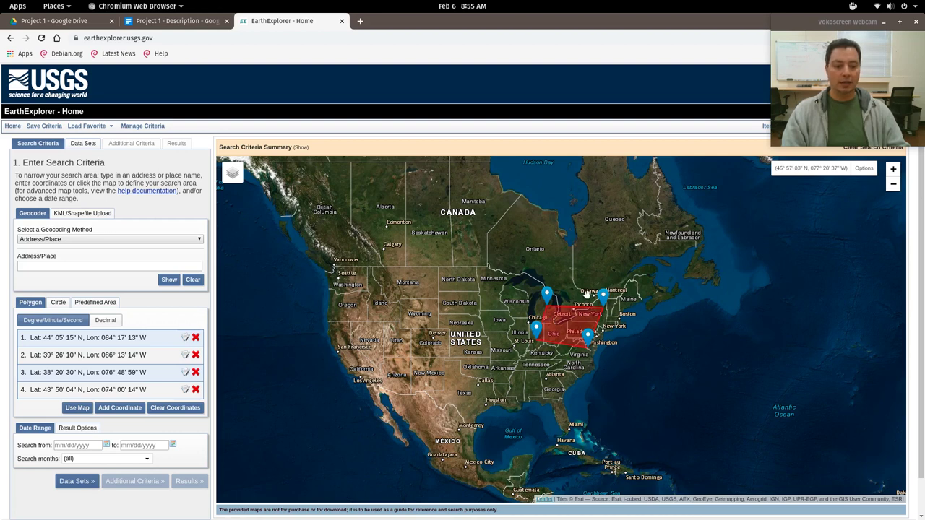
left_click(584, 287)
left_click(566, 267)
left_click(543, 267)
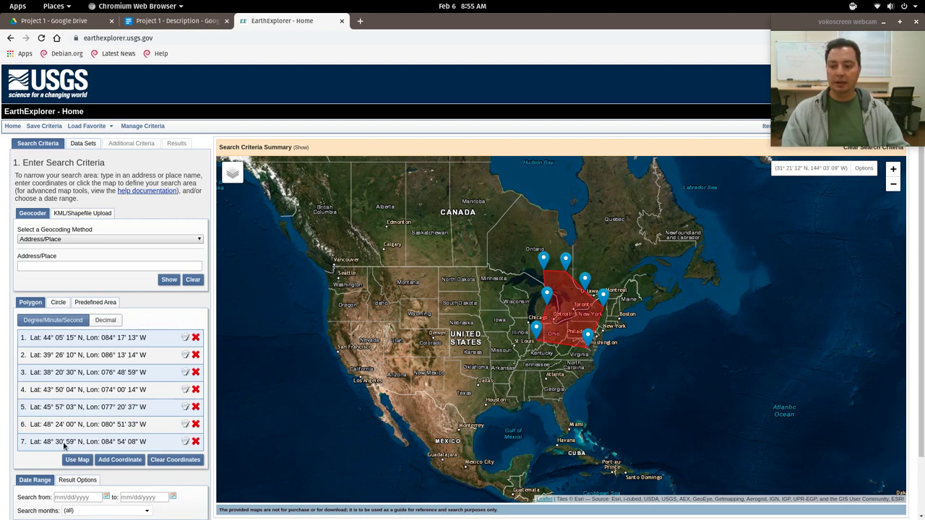
Delete all seven polygon coordinates one by one, from the last to the first.
left_click(195, 442)
left_click(195, 425)
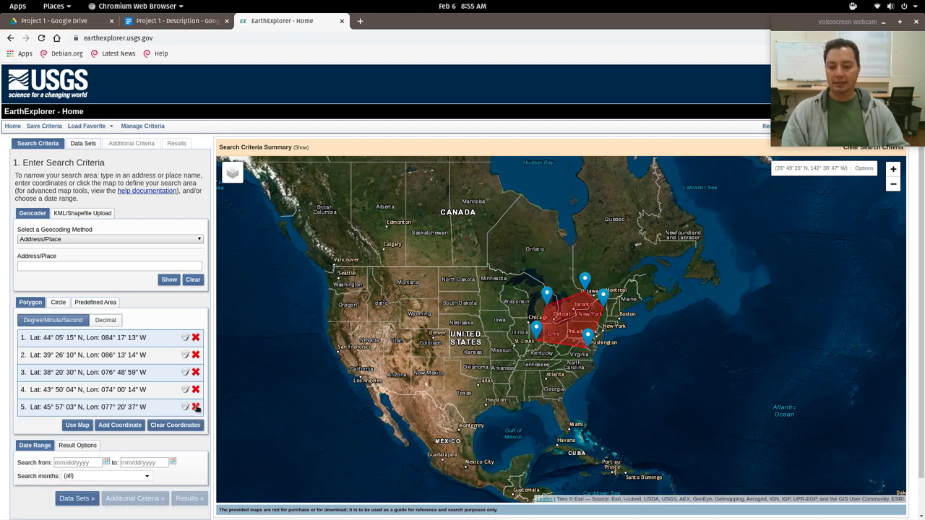
left_click(196, 407)
left_click(196, 389)
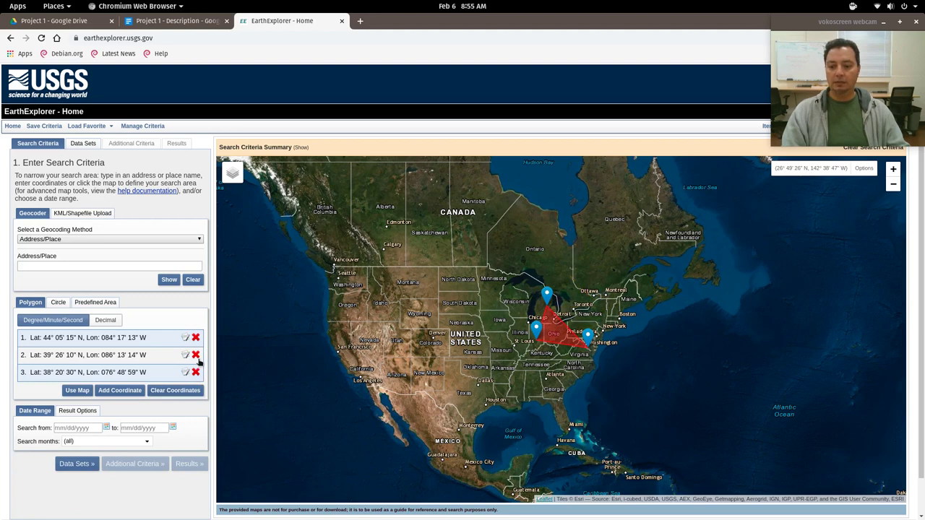
left_click(195, 373)
left_click(195, 355)
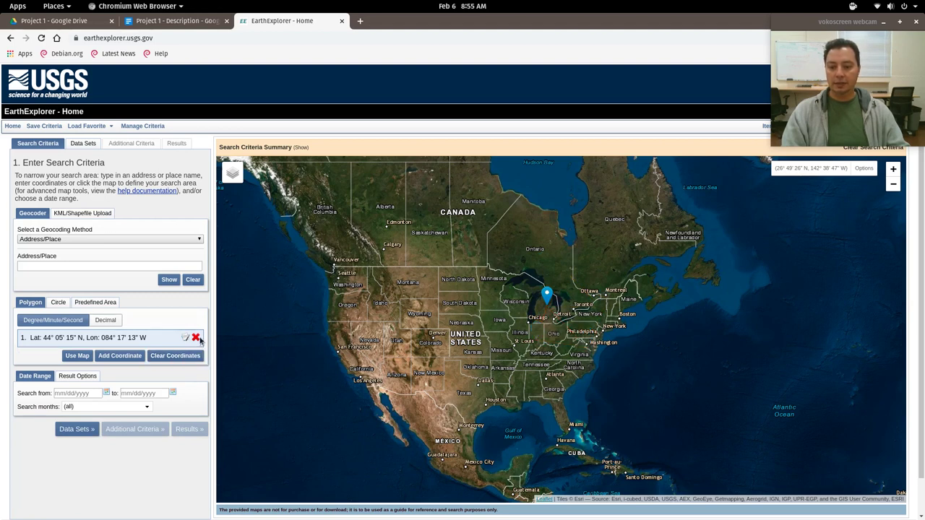
left_click(195, 337)
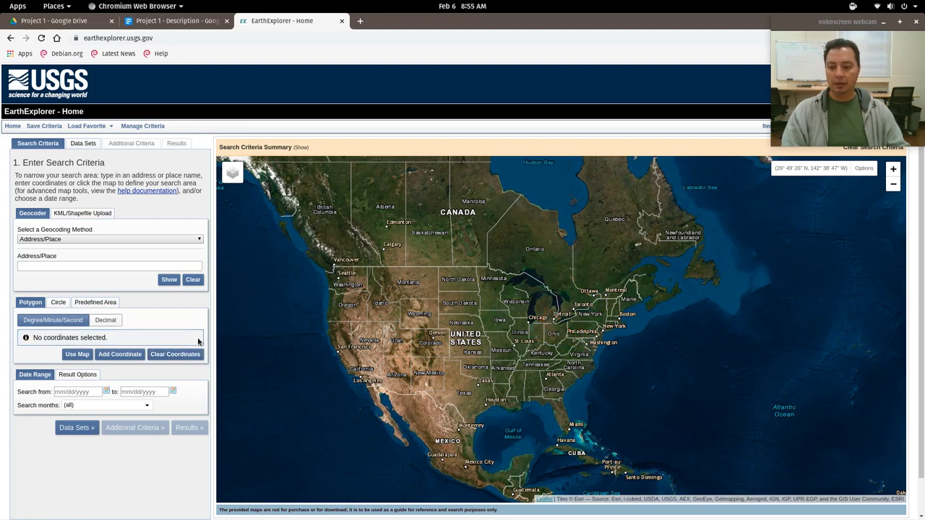
left_click(119, 355)
left_click(409, 283)
left_click(452, 283)
left_click(471, 283)
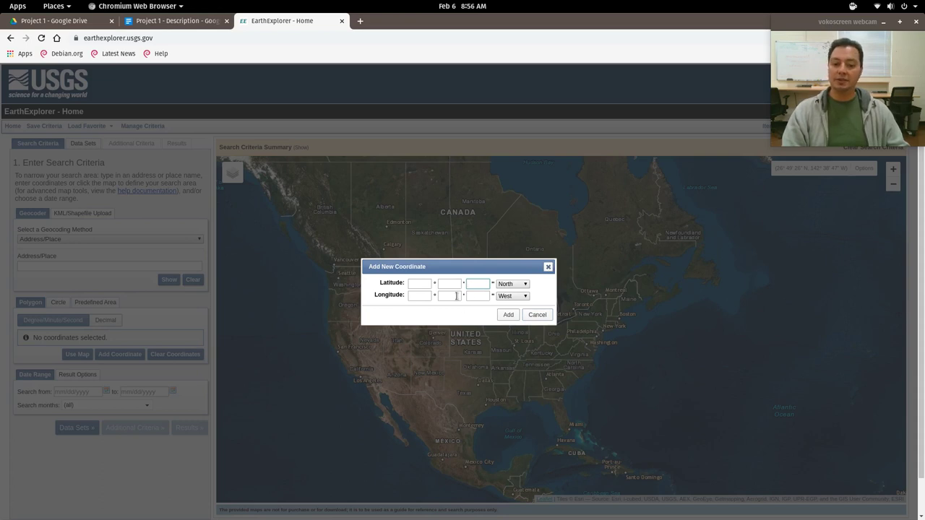
left_click(548, 266)
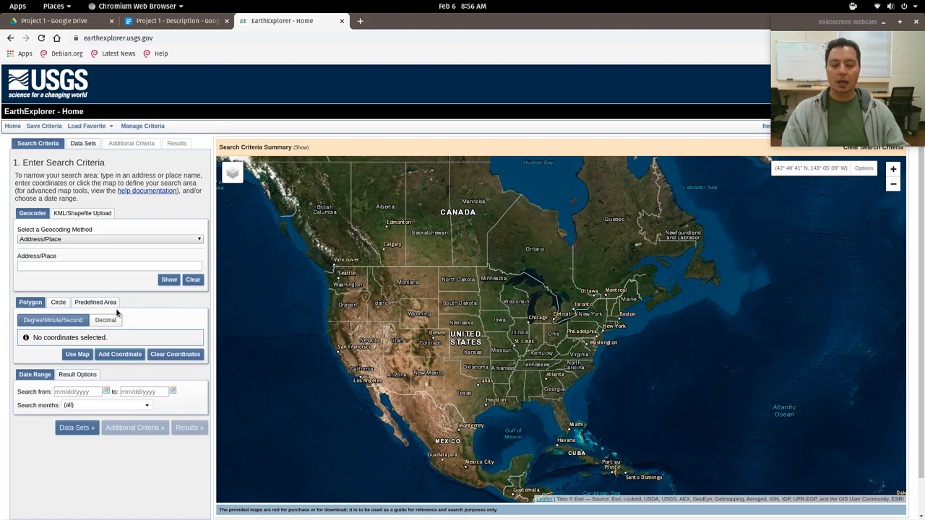
Examine the available geocoding methods and the file types accepted for a KML/Shapefile upload.
left_click(120, 239)
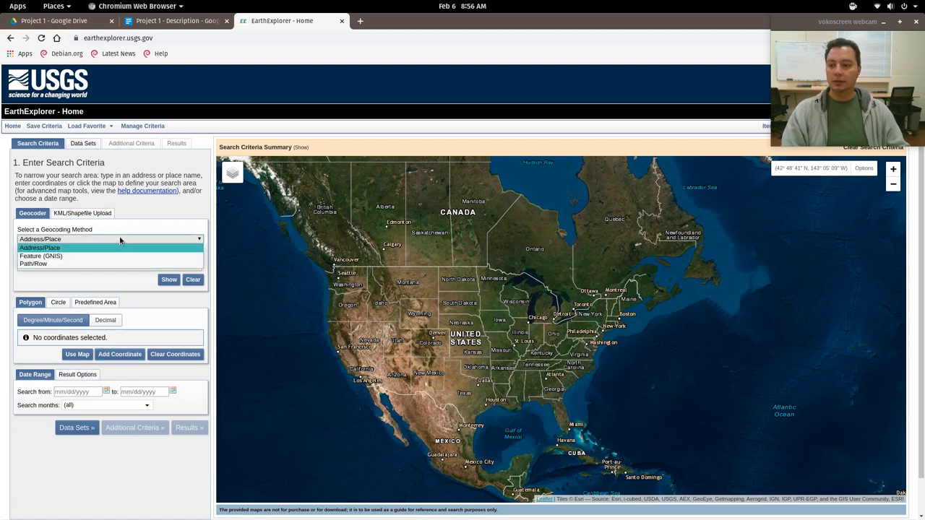
left_click(120, 247)
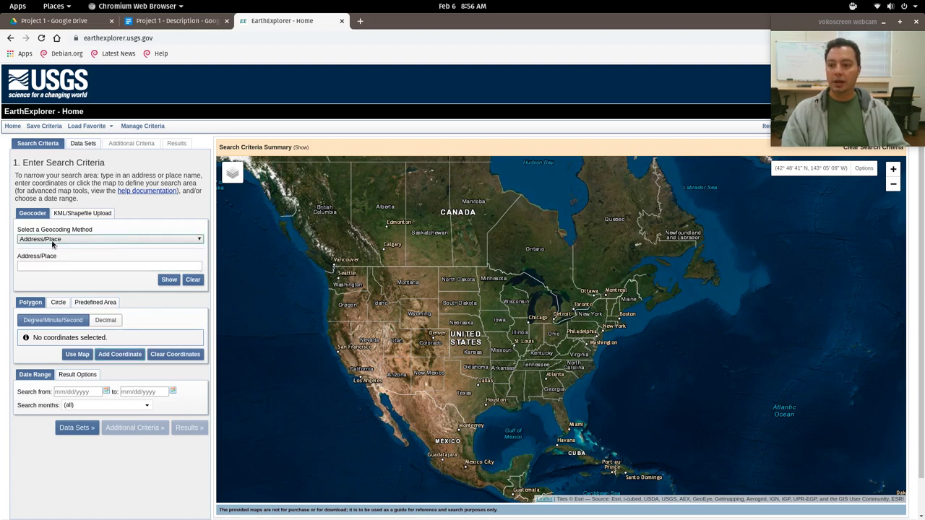
left_click(91, 212)
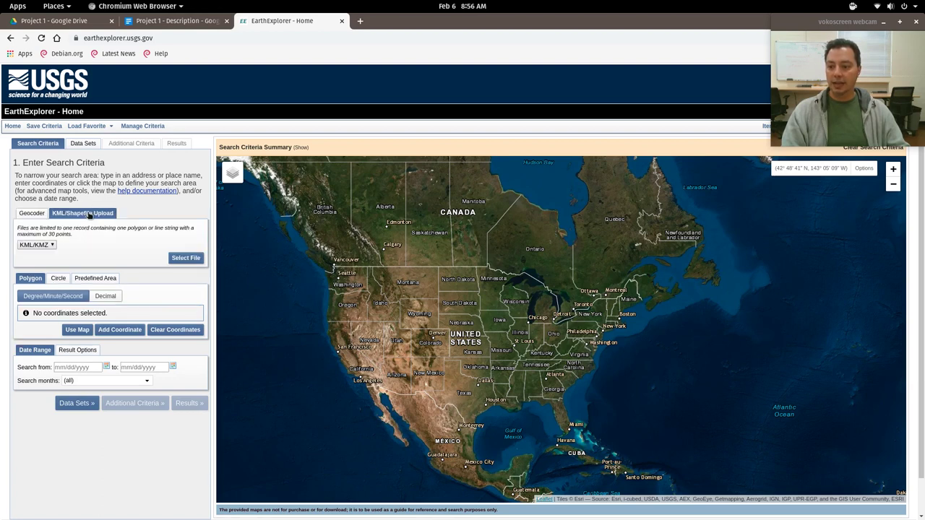
left_click(52, 246)
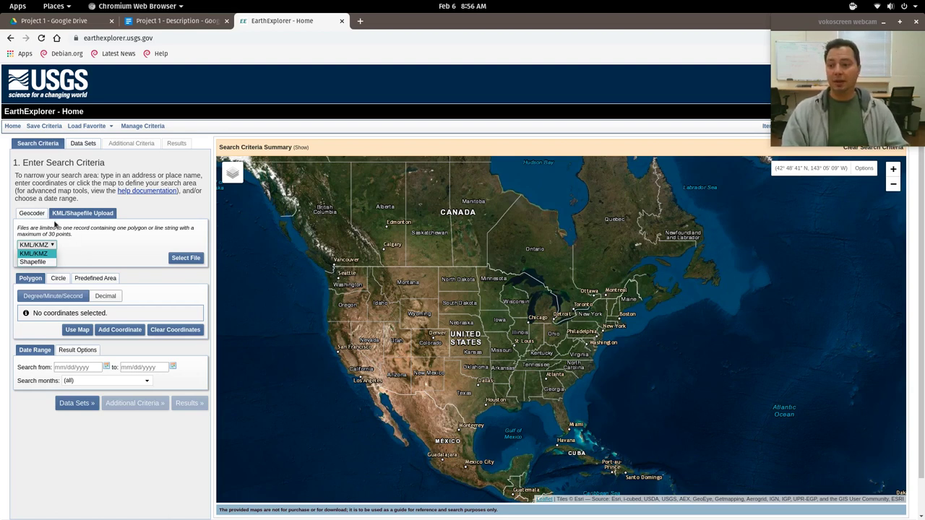
left_click(34, 213)
left_click(33, 213)
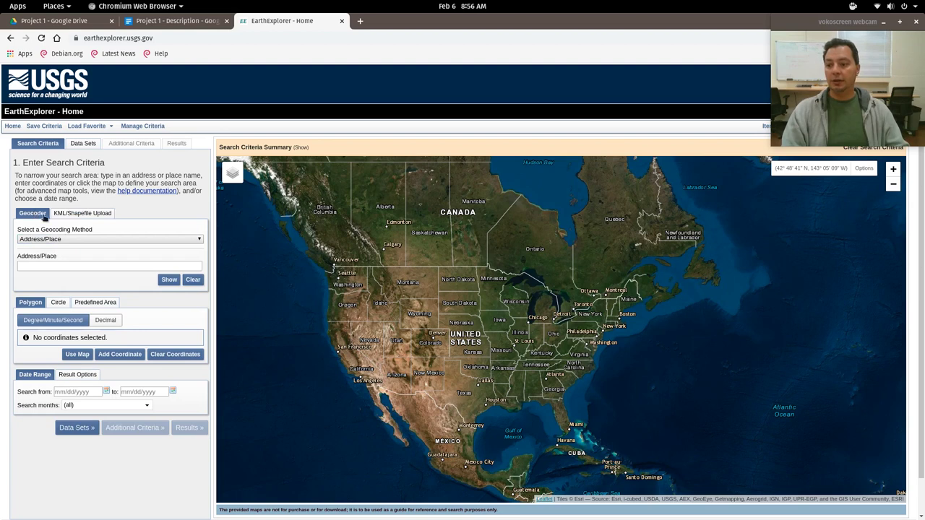
Geocode "bova marina" with the Address/Place method and add the matching place in Reggio Calabria, Italy as a search coordinate.
left_click(74, 239)
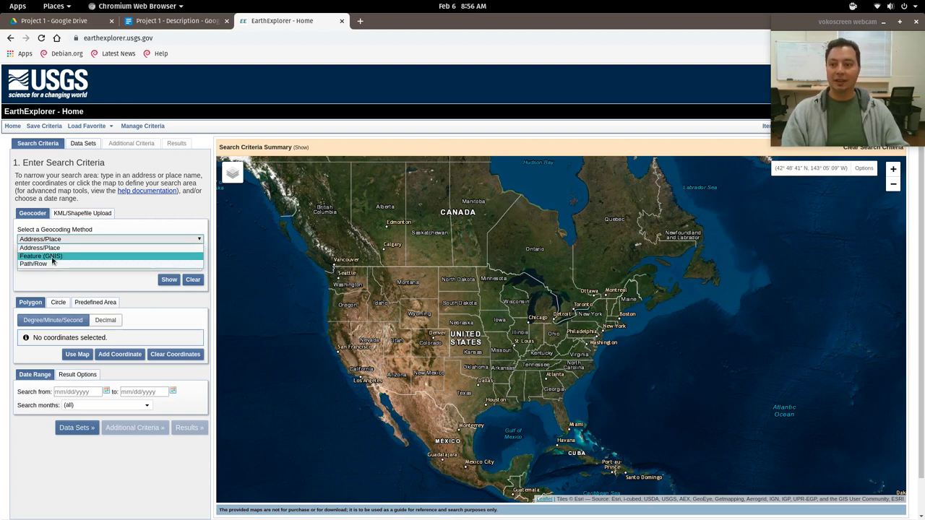
left_click(54, 248)
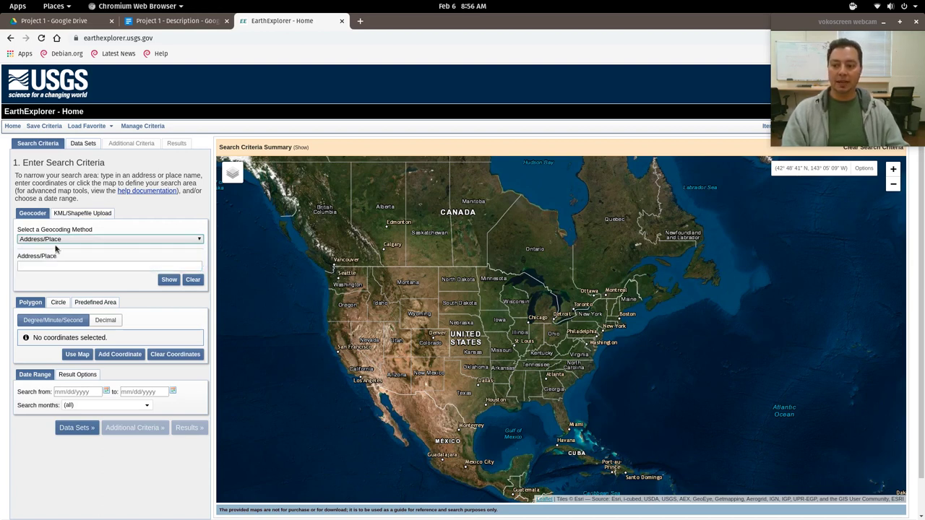
left_click(59, 266)
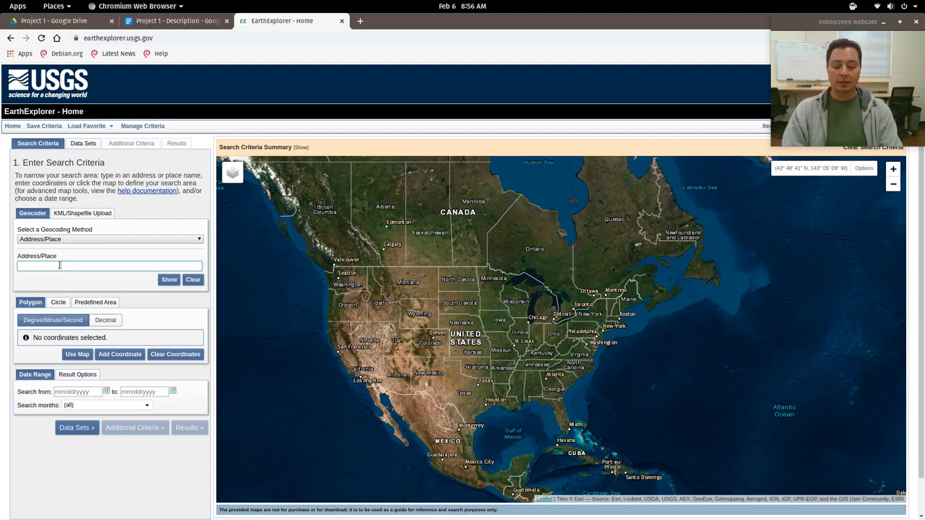
type("bov")
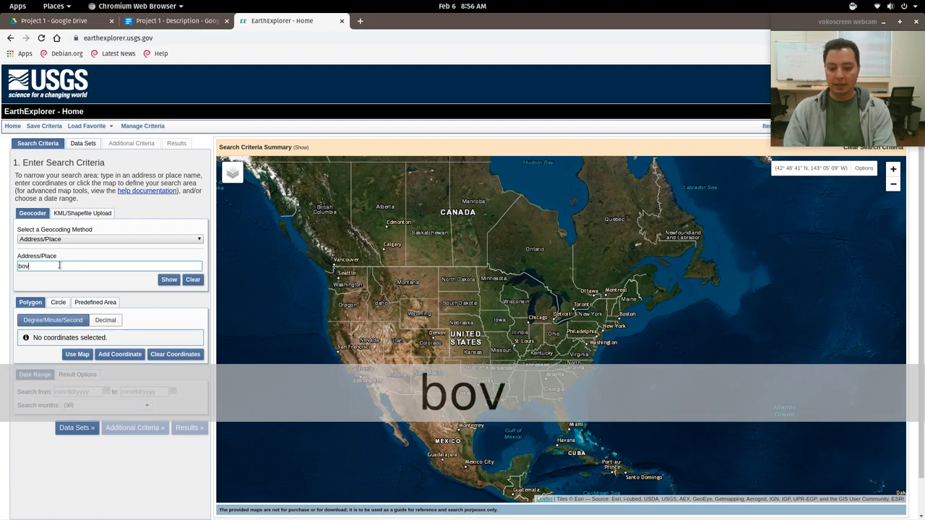
type("a marina")
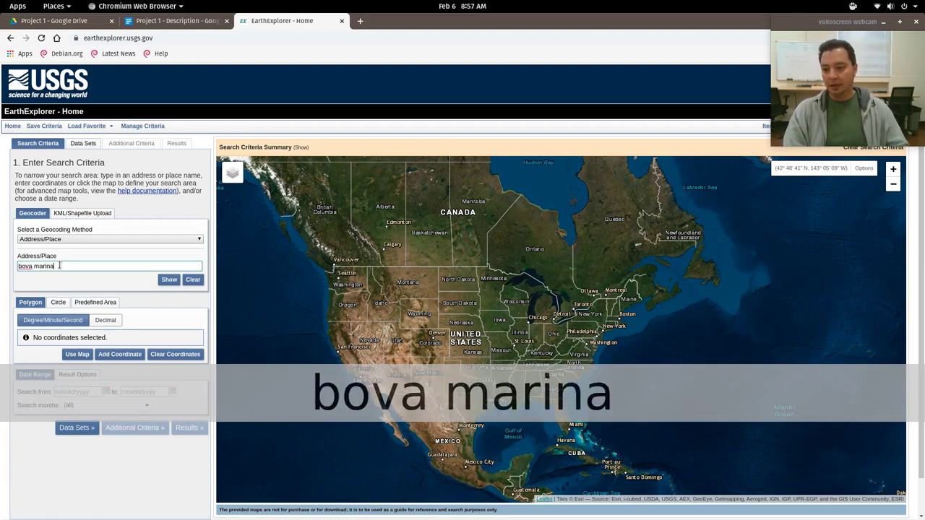
left_click(167, 280)
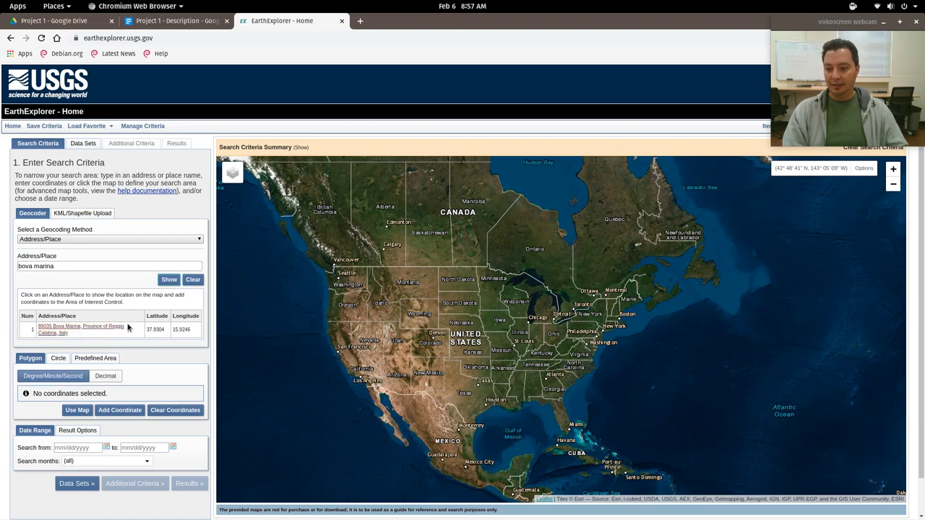
left_click(66, 330)
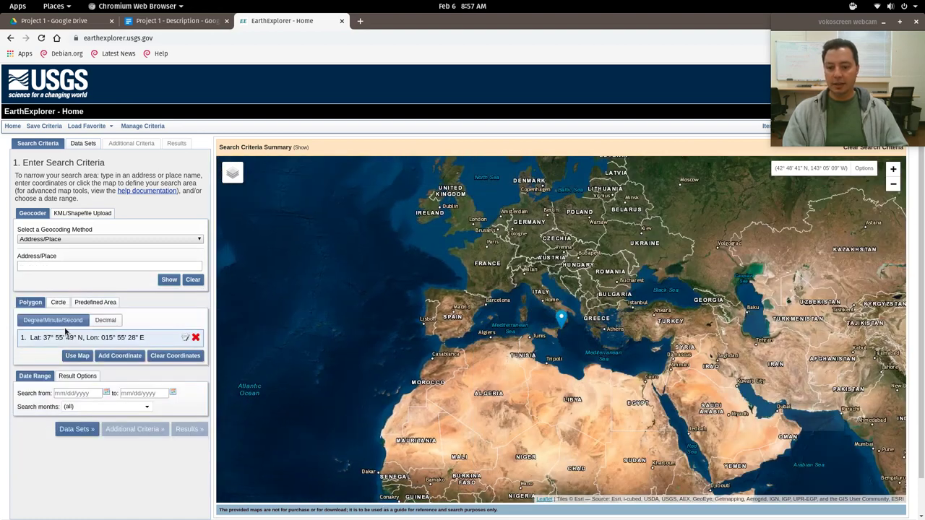
Extend the Bova Marina coordinate into a four-point polygon by adding two inland corners to the north and one at Palizzi Marina.
scroll(567, 330, "up", 3)
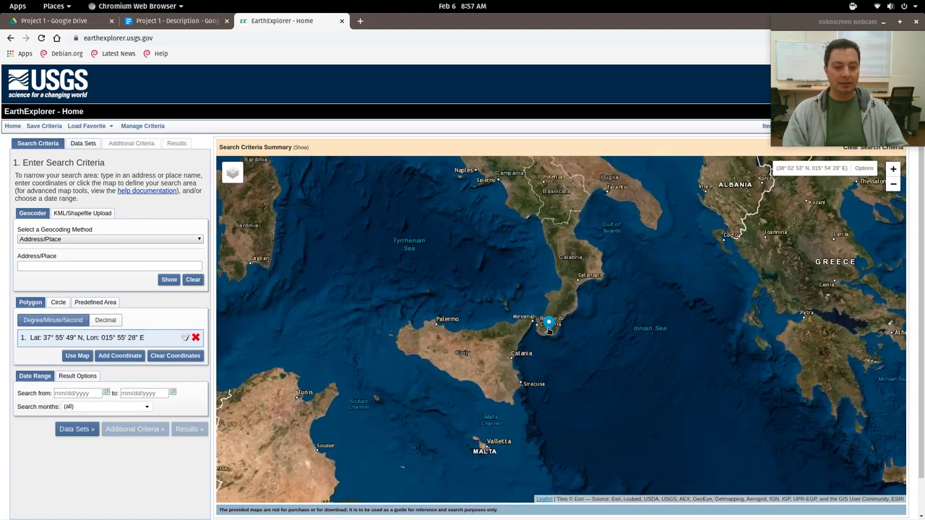
scroll(550, 329, "up", 4)
scroll(570, 365, "up", 3)
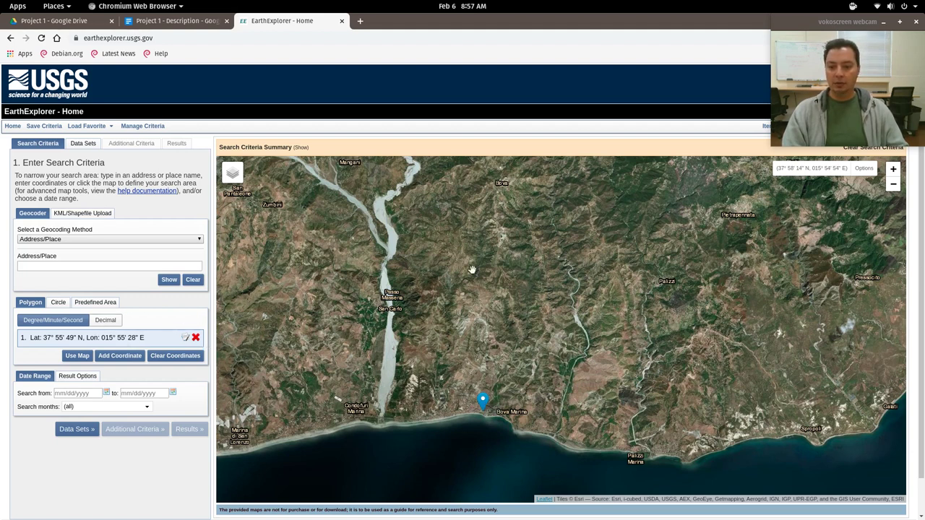
left_click(496, 244)
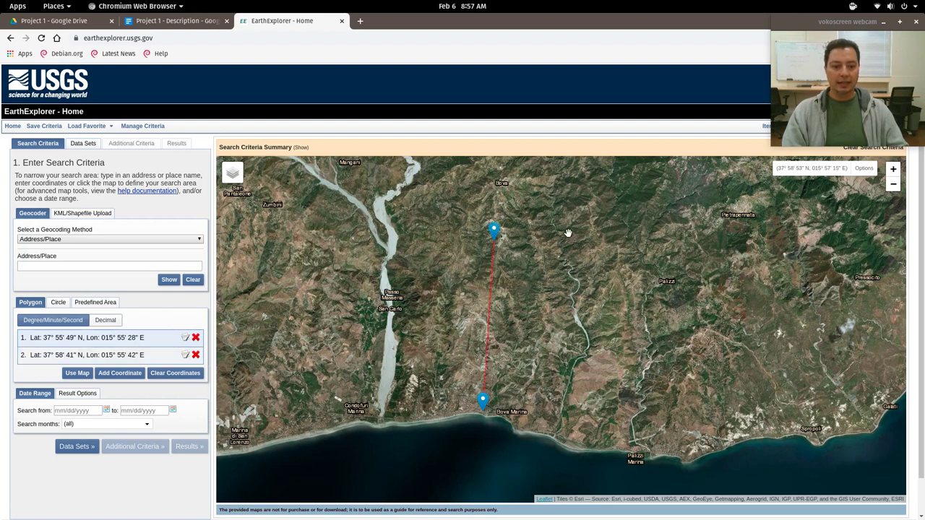
left_click(630, 230)
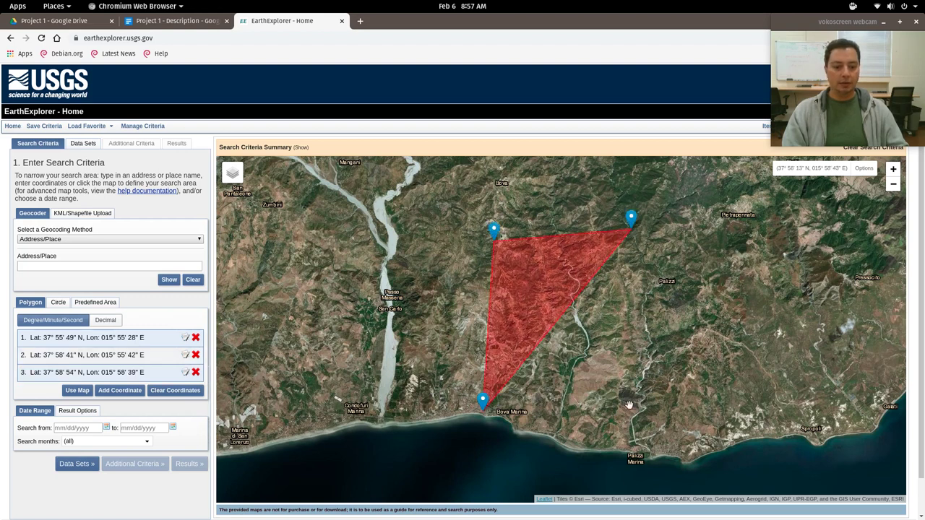
left_click(619, 460)
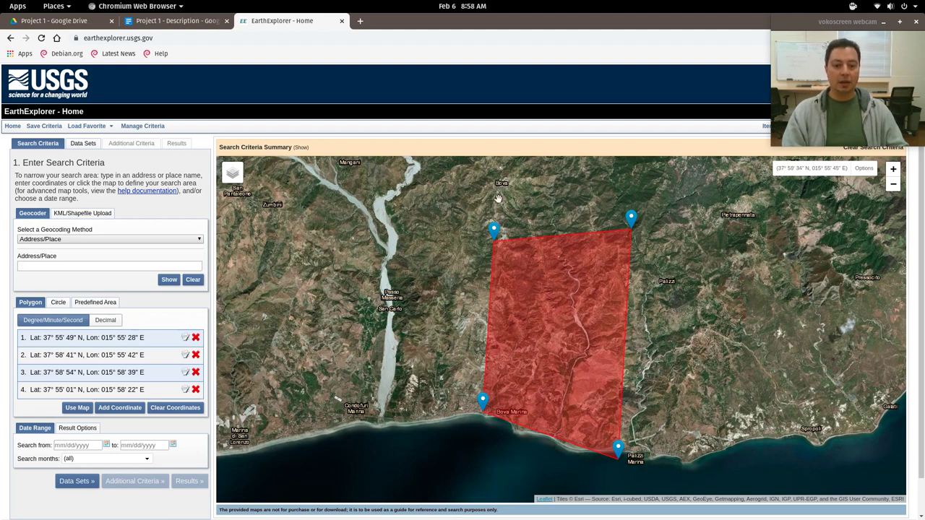
Adjust the polygon corners to reach Bova in the north and just offshore in the south, keeping only four coordinates.
left_click_drag(494, 225, 500, 177)
left_click_drag(631, 218, 630, 177)
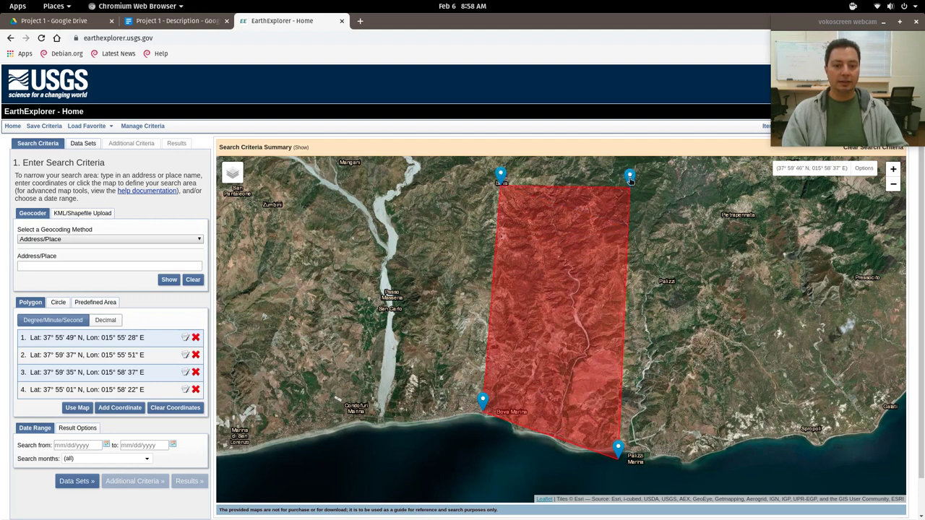
left_click_drag(619, 455, 633, 453)
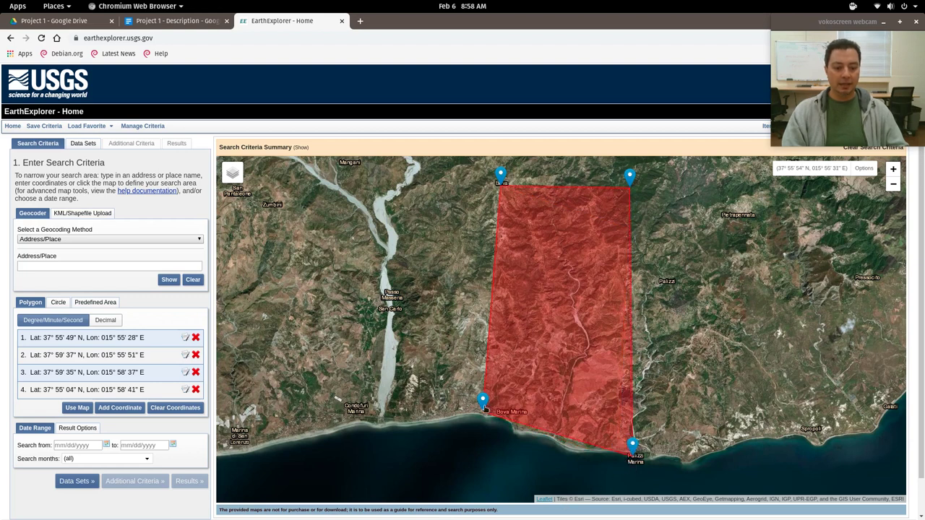
left_click_drag(483, 402, 473, 421)
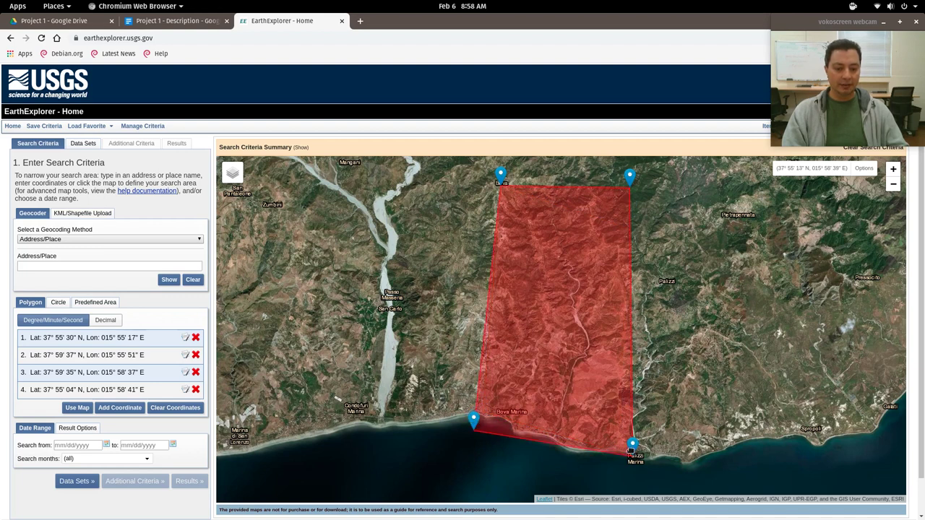
left_click_drag(630, 450, 631, 460)
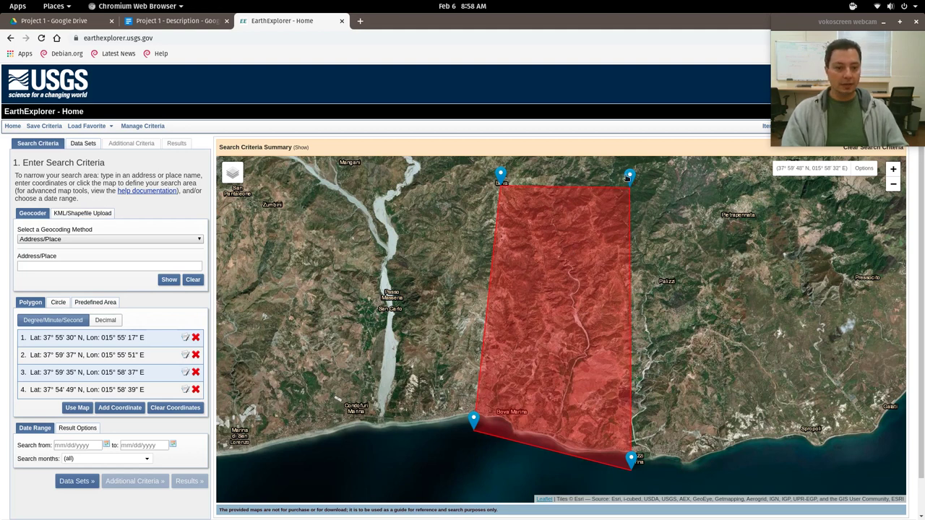
mouse_move(628, 178)
left_mouse_down()
mouse_move(645, 179)
mouse_move(627, 171)
left_mouse_up()
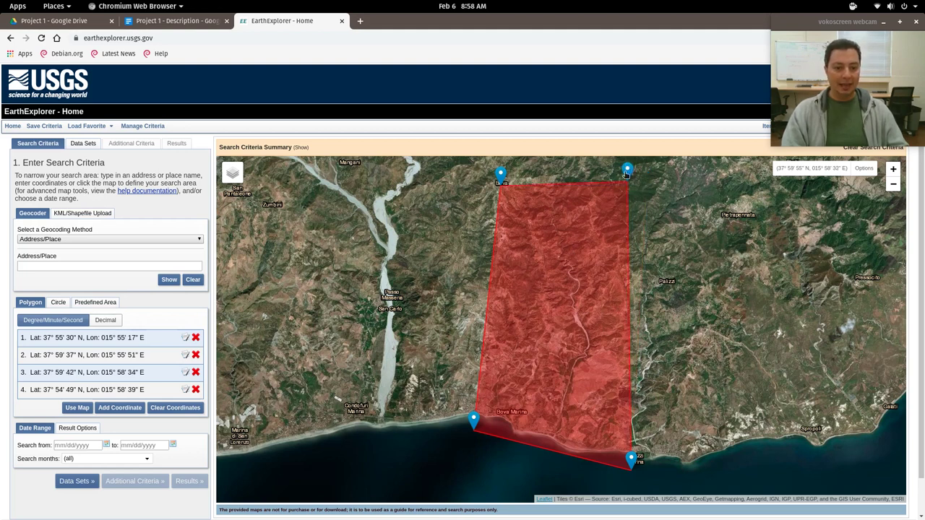
left_click(648, 306)
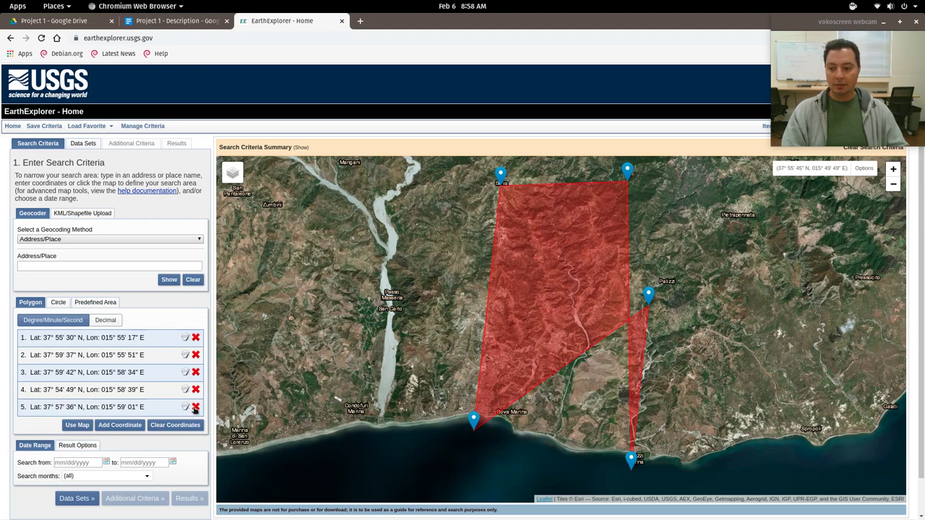
left_click(195, 407)
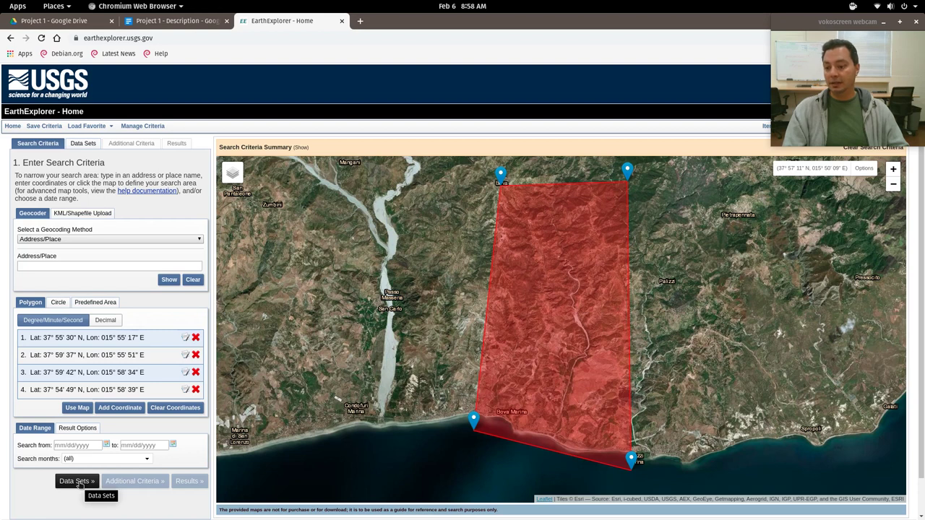
Proceed to the data set selection and view the data sets listed under Declassified Data.
left_click(78, 481)
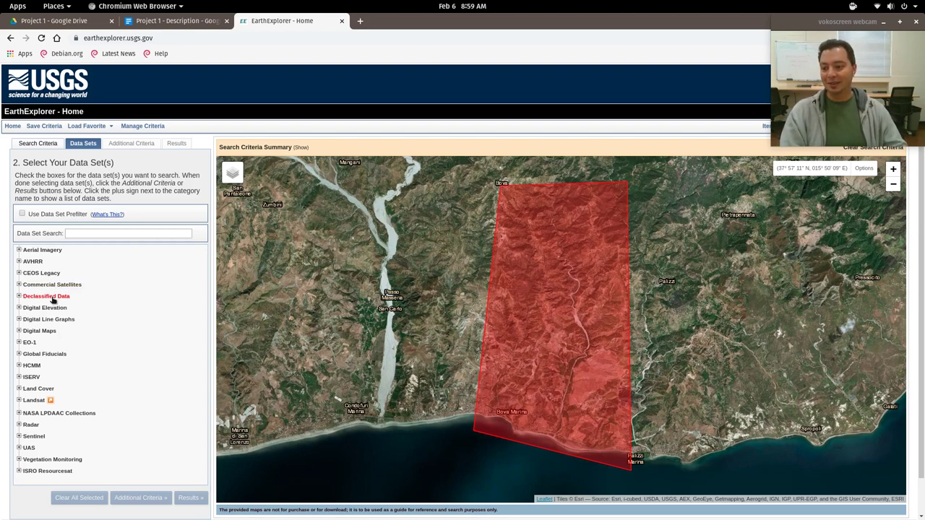
left_click(19, 296)
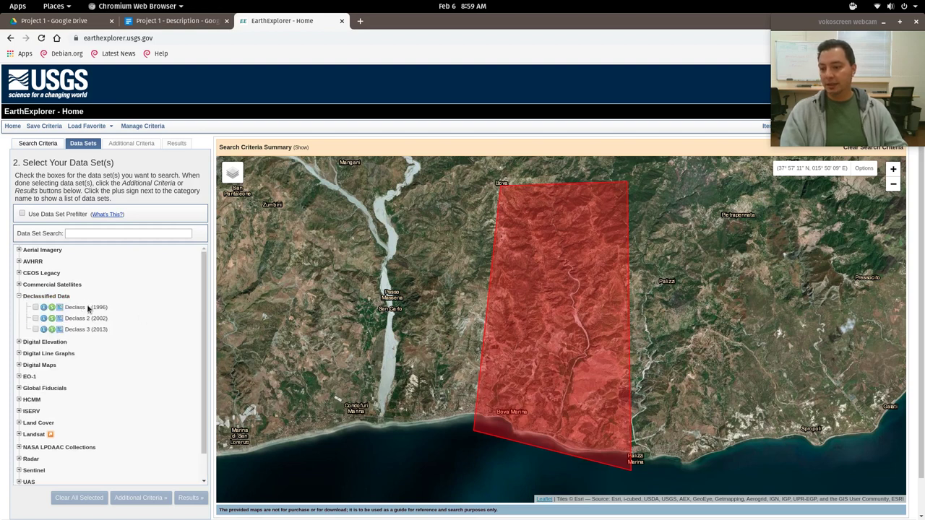
left_click(19, 296)
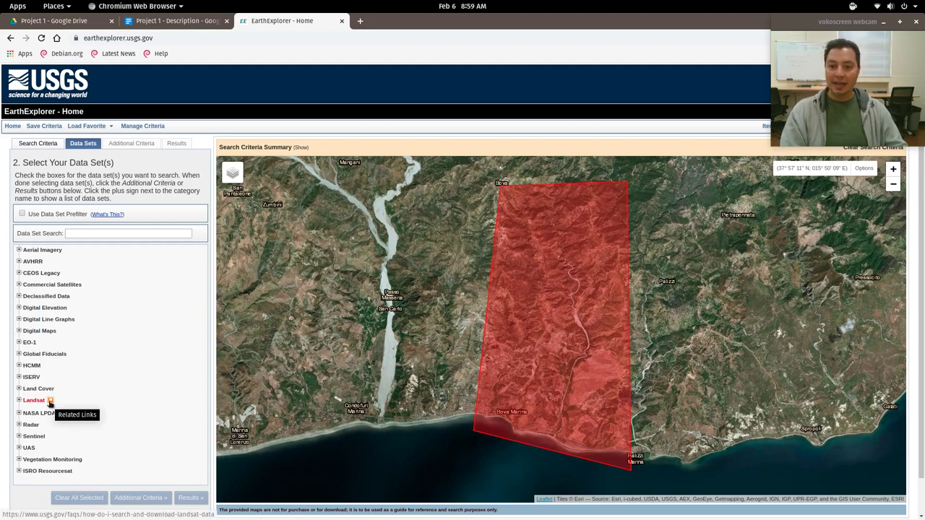
Select the SRTM 1 Arc-Second Global data set under Digital Elevation and check its optional additional criteria.
left_click(19, 308)
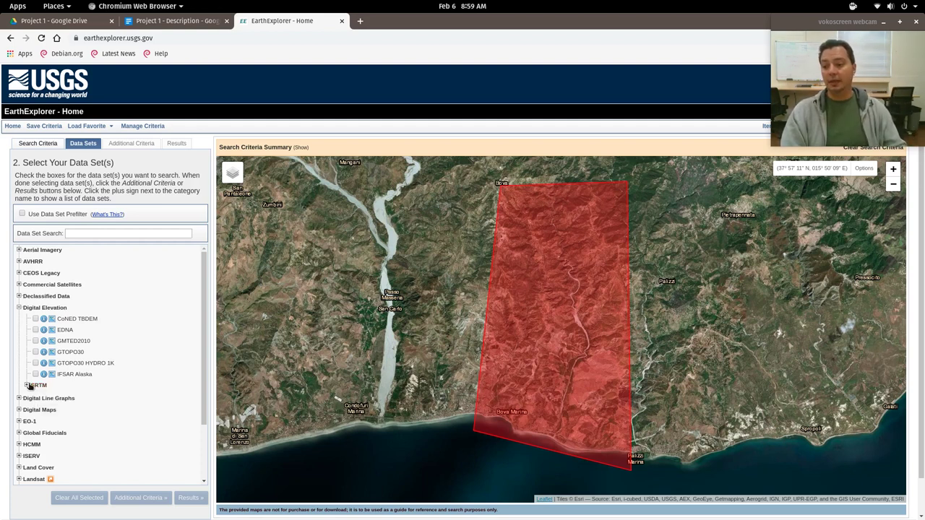
left_click(27, 385)
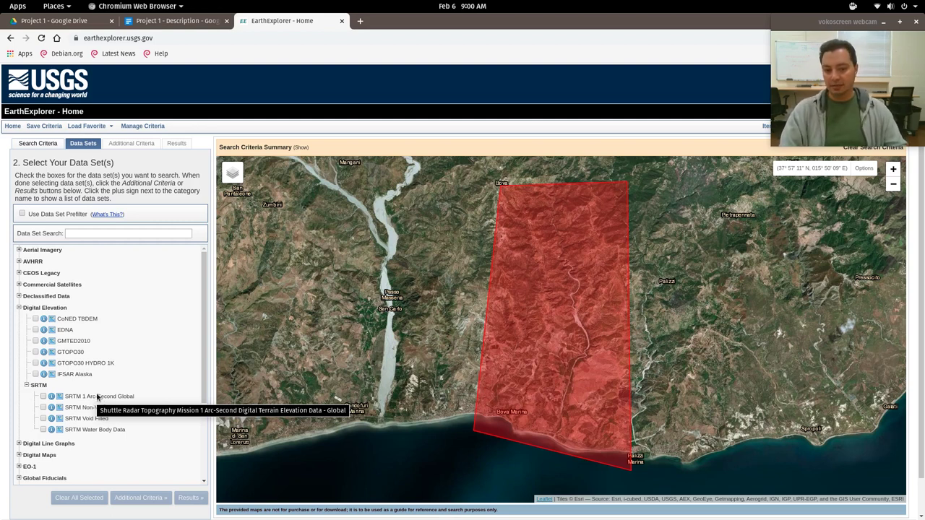
left_click(44, 396)
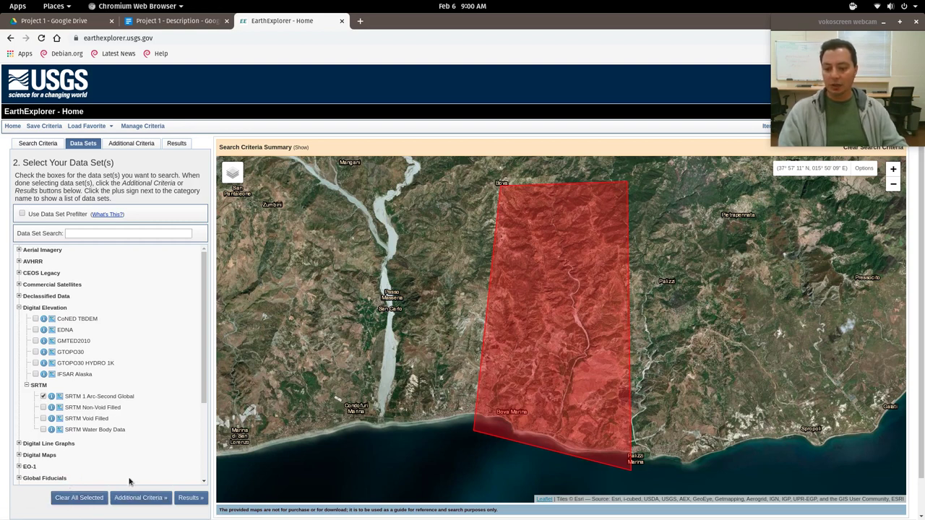
left_click(158, 500)
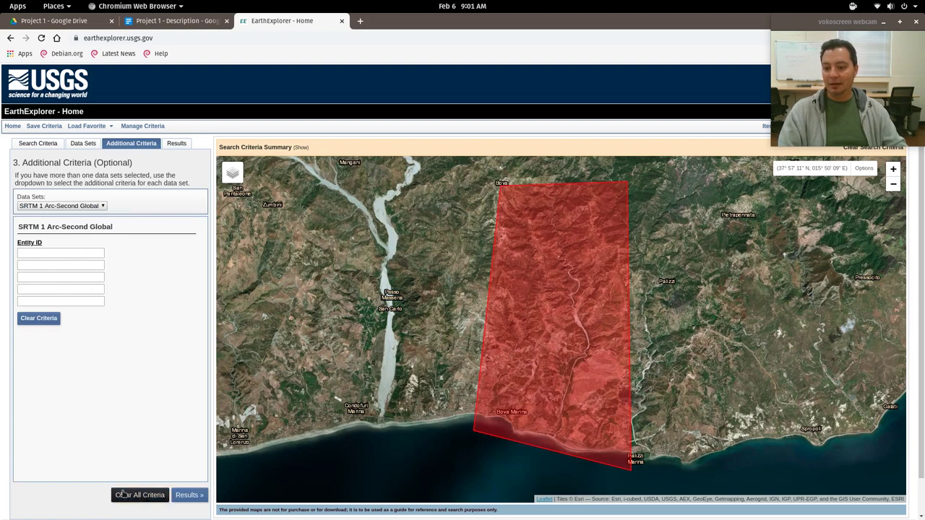
left_click(82, 146)
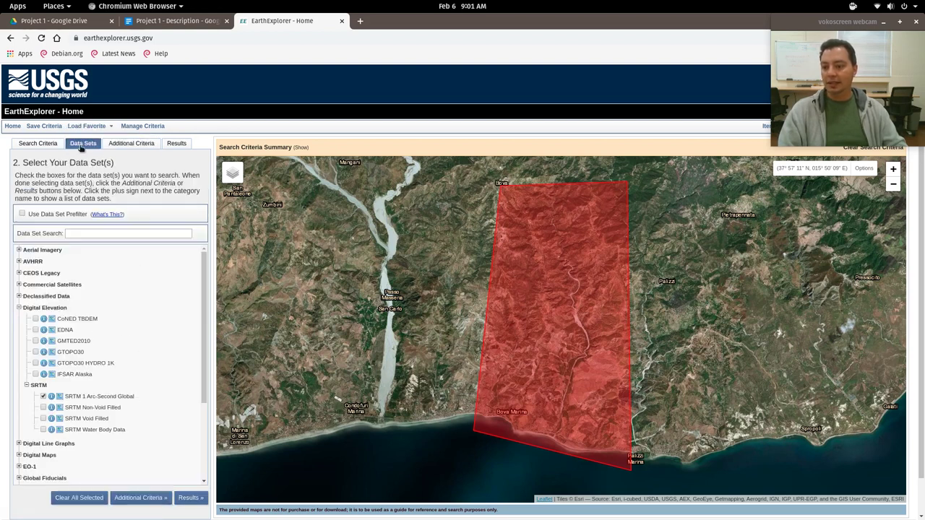
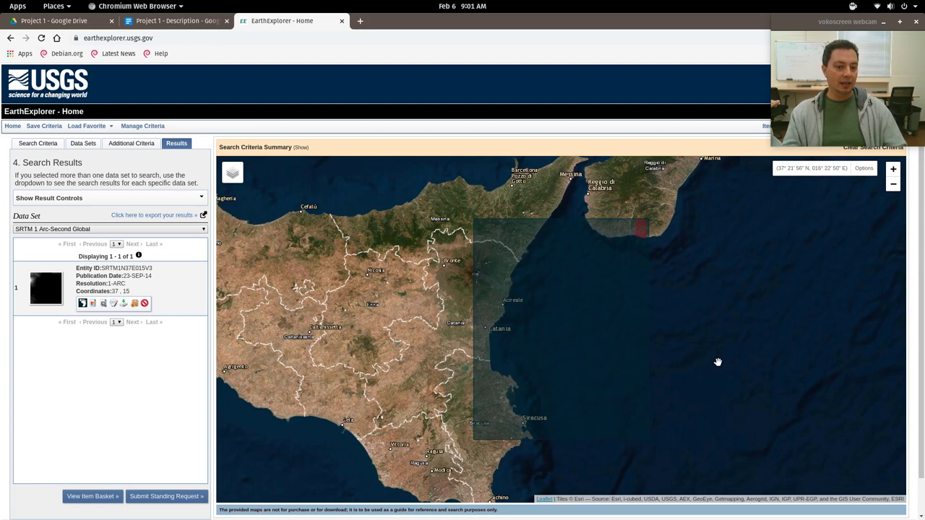
Inspect the SRTM result's coverage of the search polygon using its footprint and browse overlay, and turn both off.
scroll(718, 362, "down", 2)
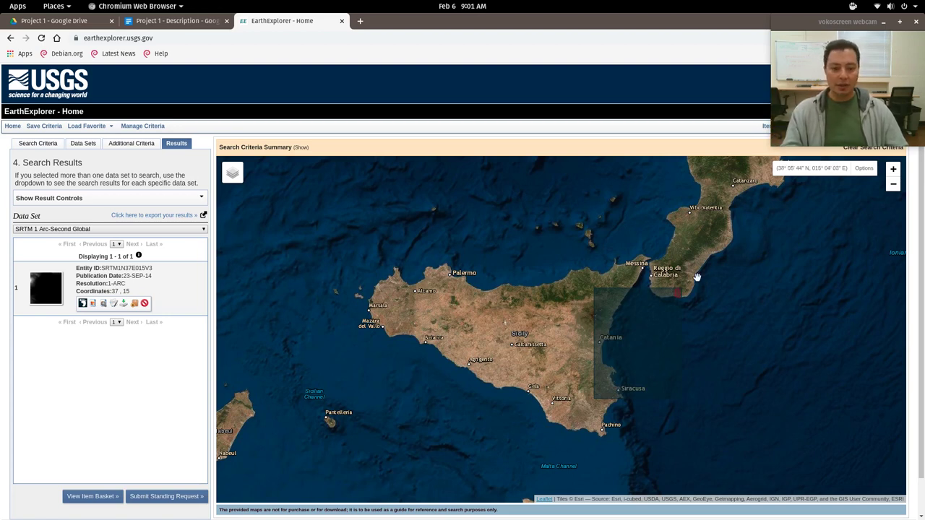
scroll(686, 303, "up", 1)
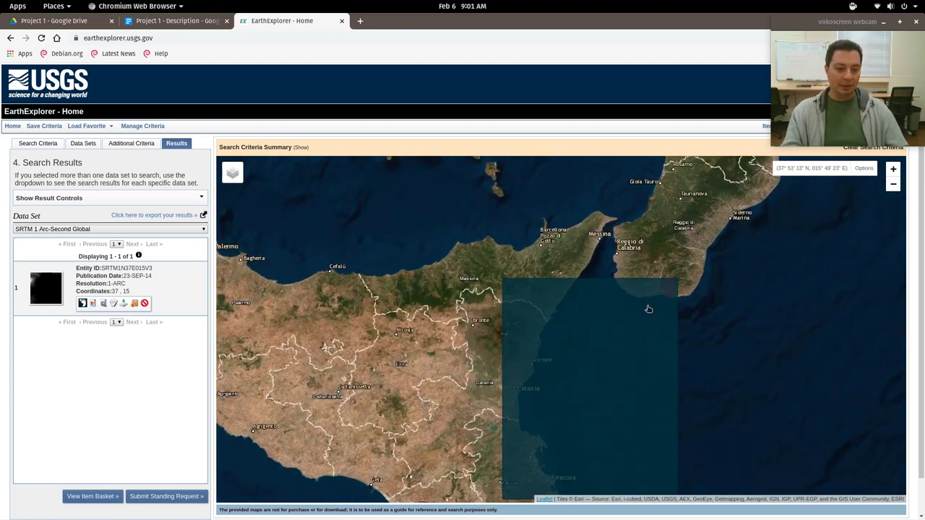
scroll(654, 297, "up", 1)
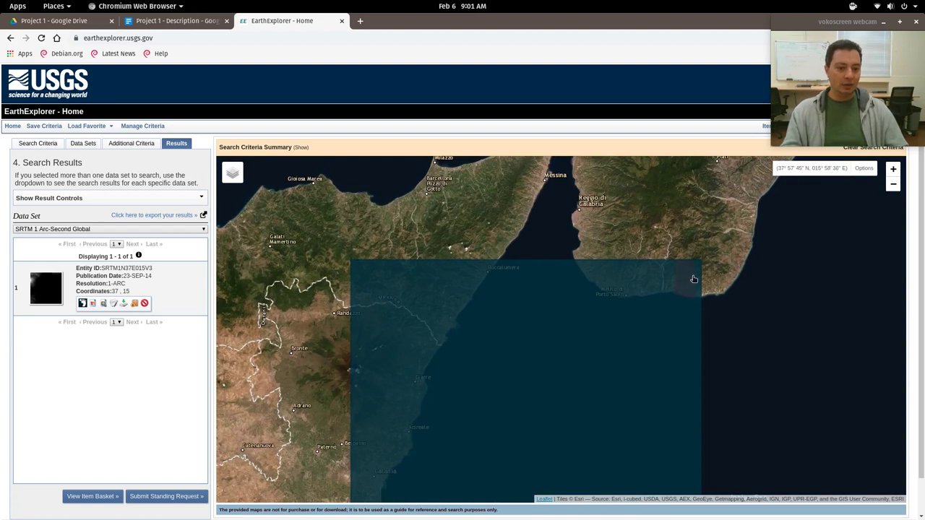
scroll(694, 279, "up", 1)
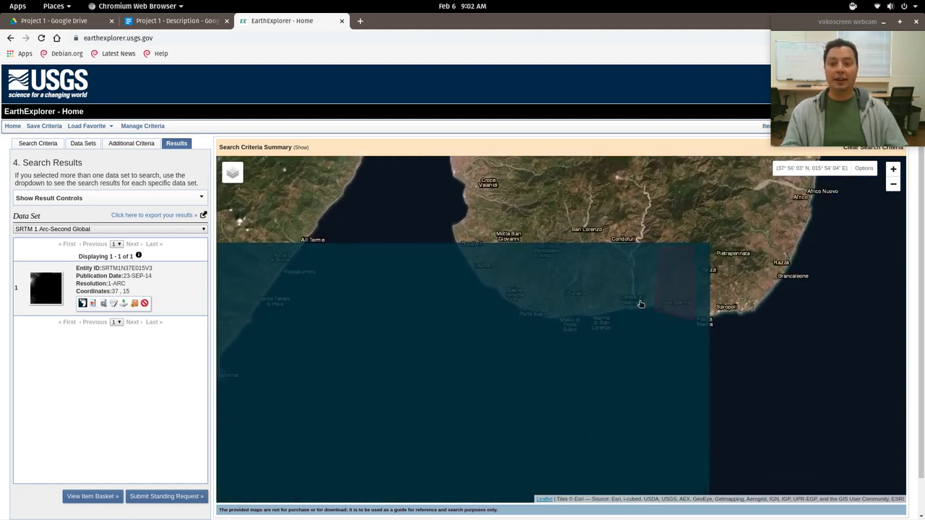
left_click(83, 305)
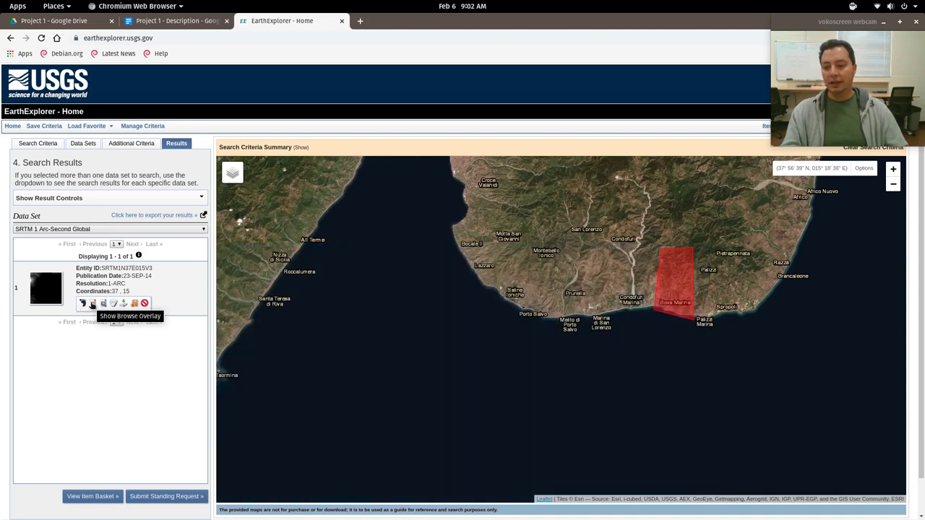
left_click(93, 304)
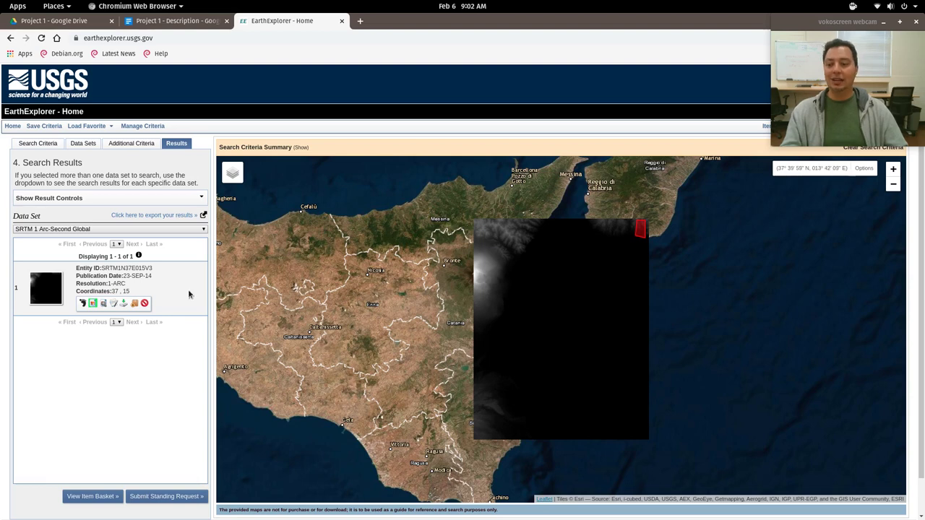
left_click(92, 304)
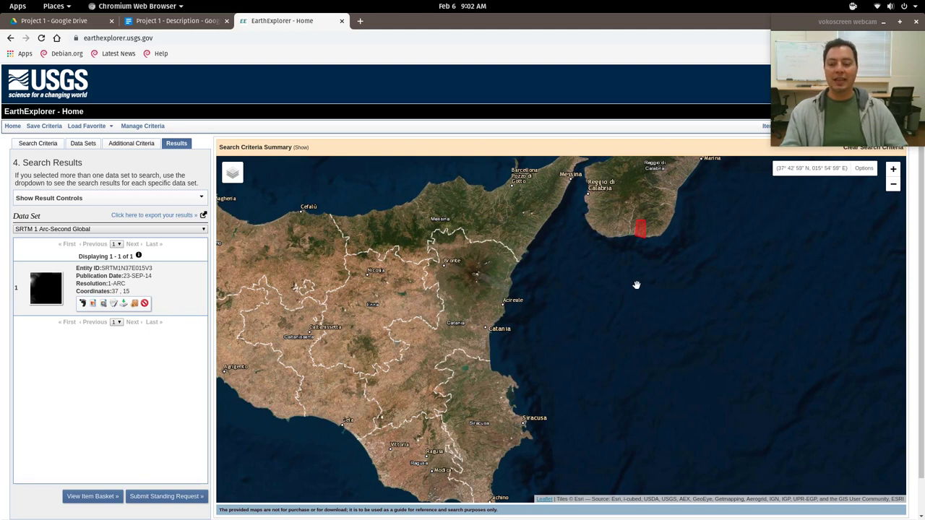
Examine the SRTM result's browse image and metadata, including its dates, resolution and corner coordinates, and close the full display.
left_click(114, 304)
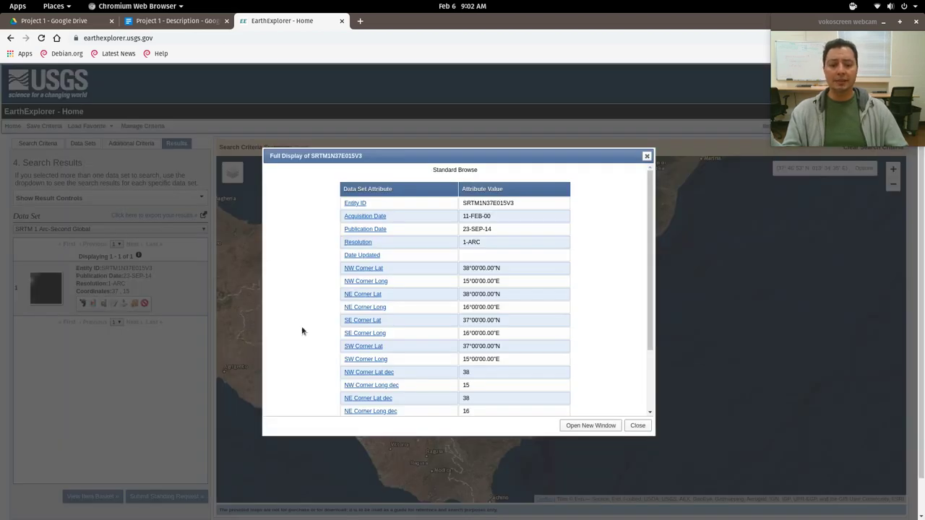
scroll(487, 236, "down", 2)
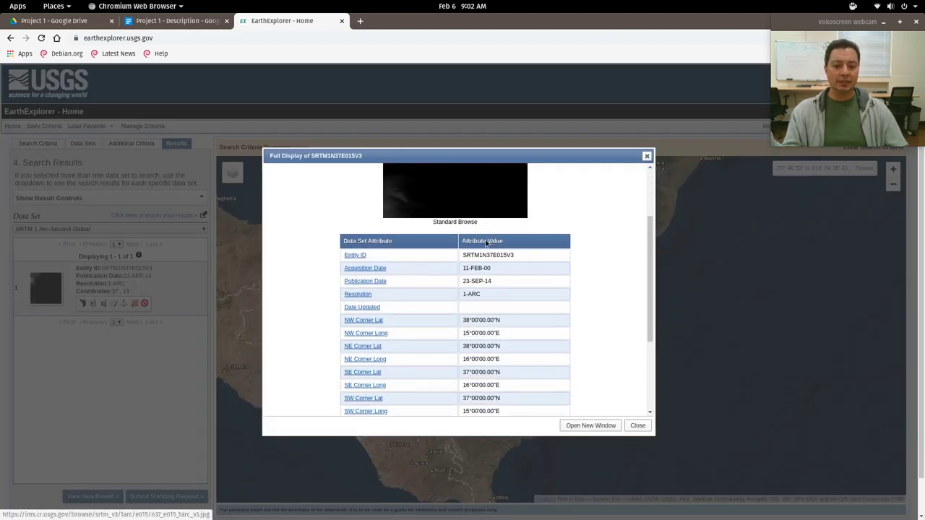
scroll(485, 243, "down", 2)
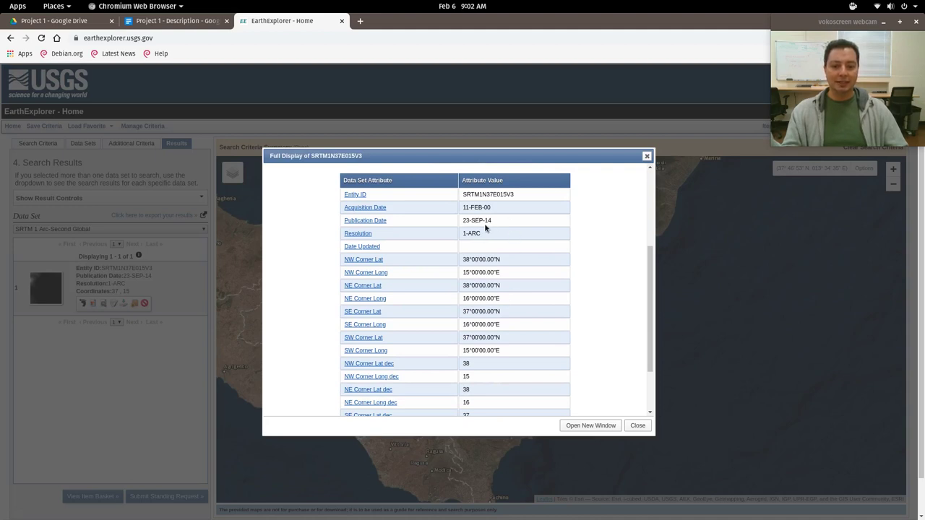
scroll(427, 249, "down", 2)
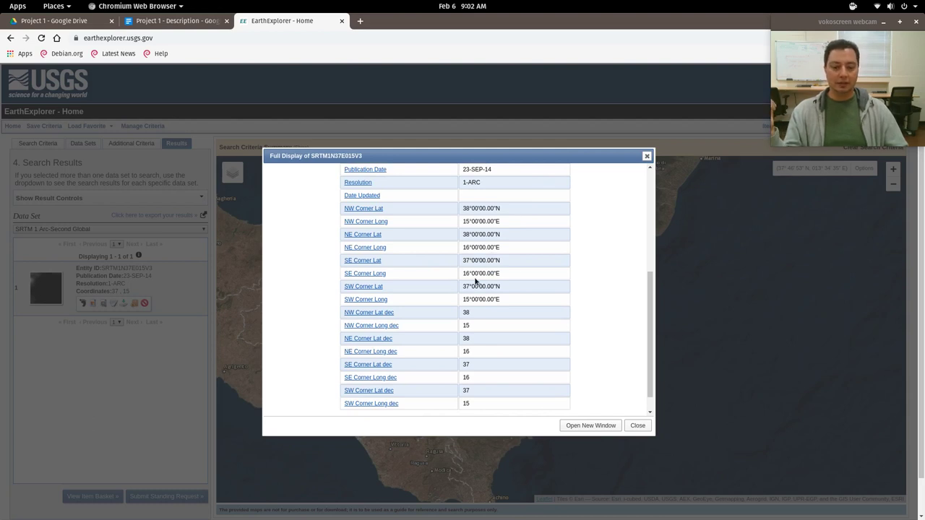
scroll(471, 289, "down", 1)
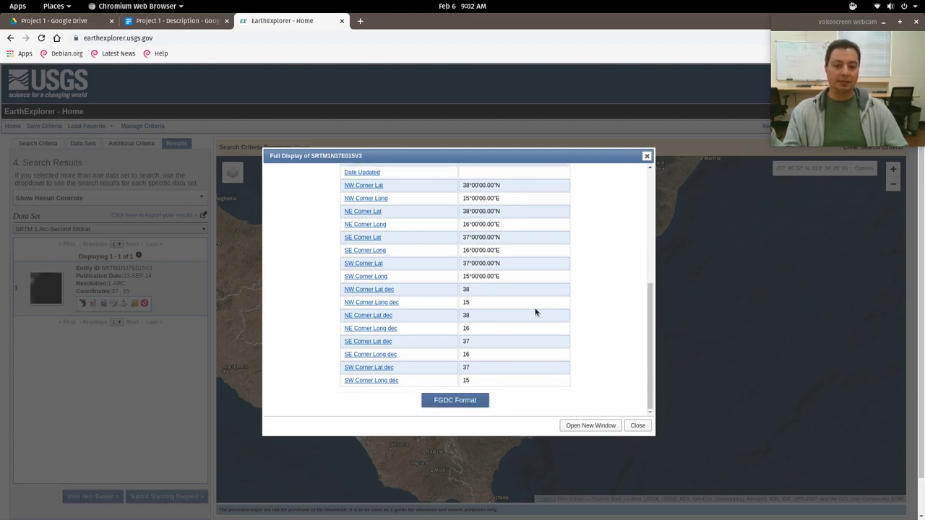
scroll(536, 312, "up", 5)
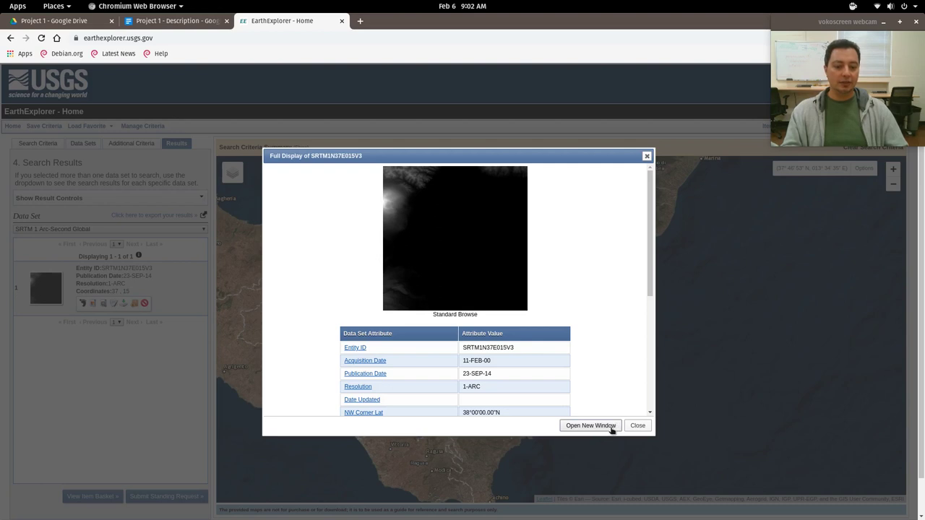
left_click(638, 426)
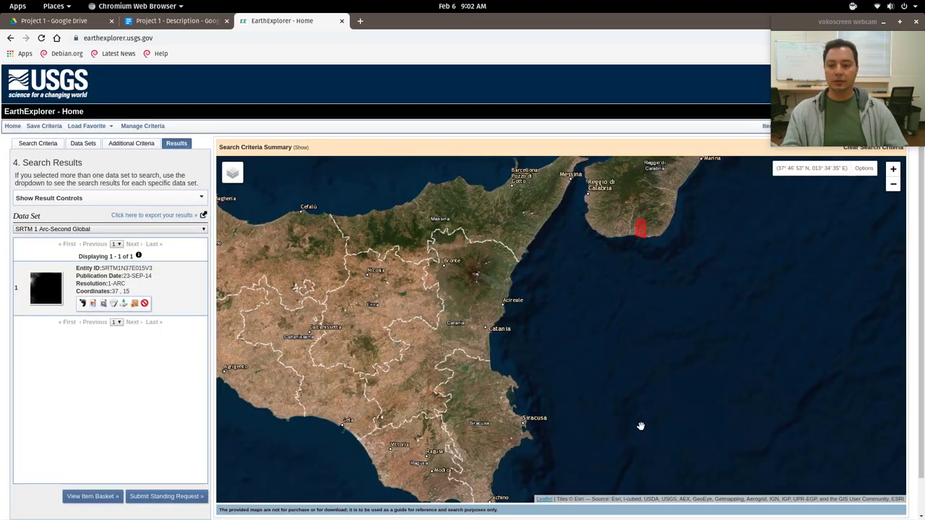
Download the SRTM result in the GeoTIFF 1 Arc-second format and close the download options.
left_click(125, 304)
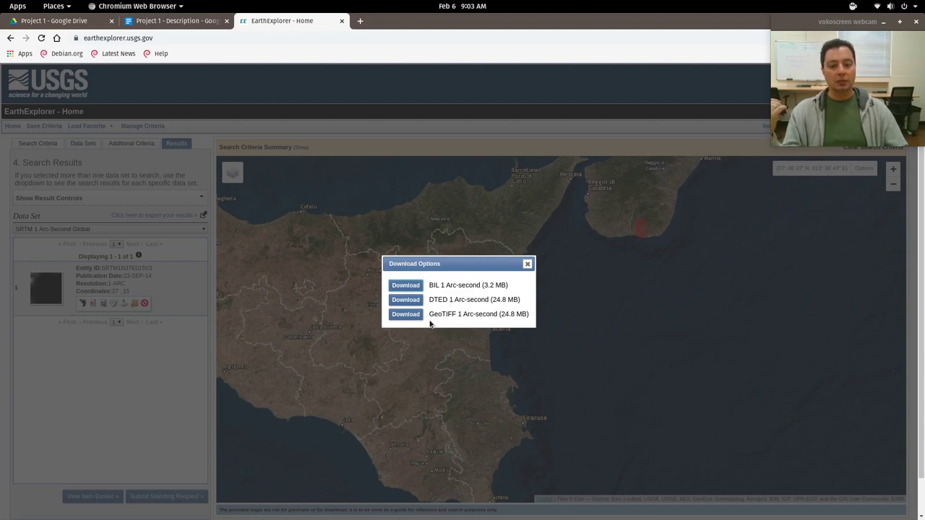
left_click_drag(454, 316, 432, 318)
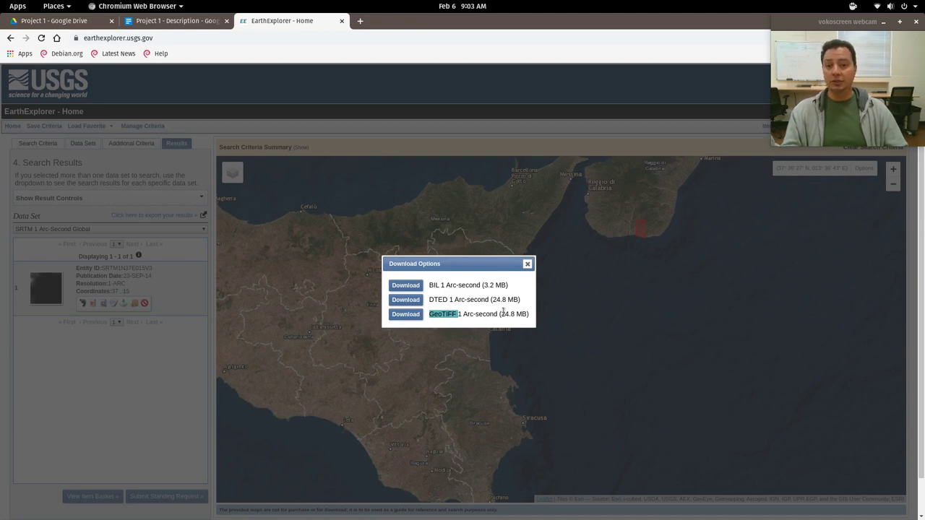
left_click(401, 314)
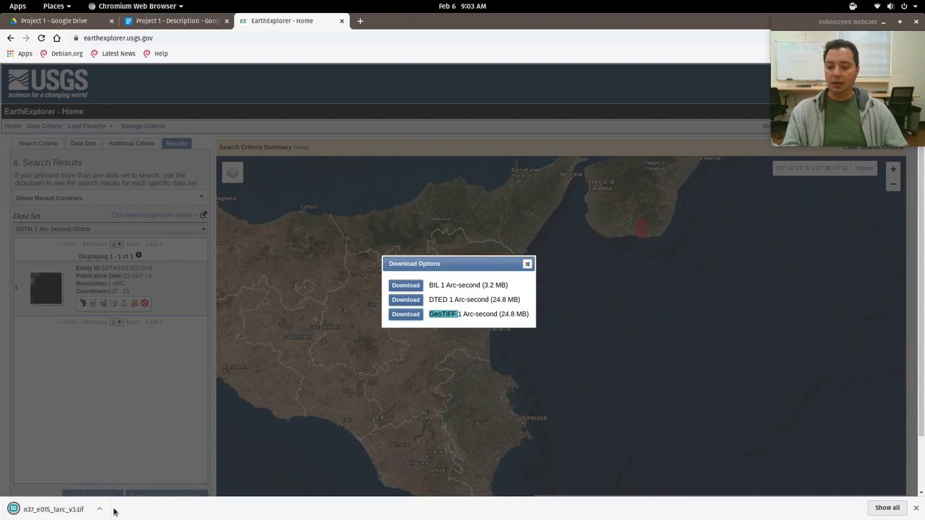
left_click(528, 265)
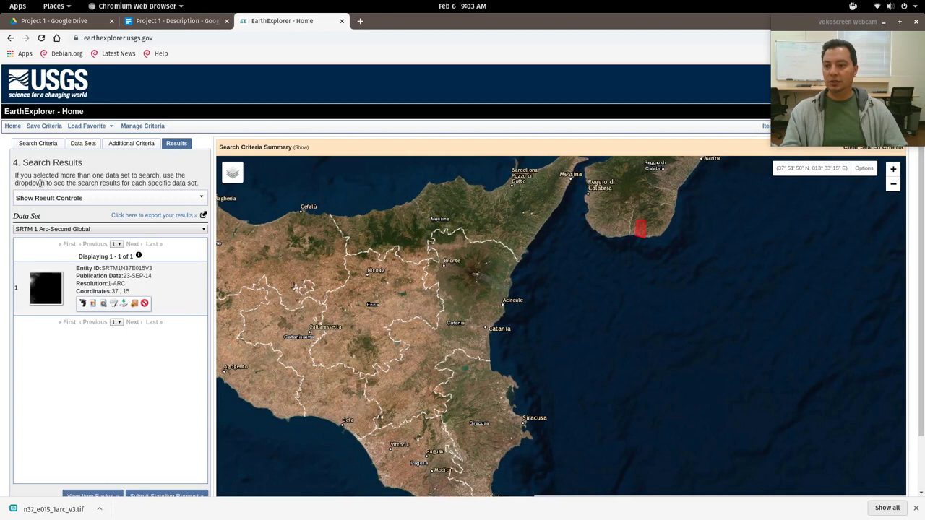
Return to the data set selection, deselect SRTM 1 Arc-Second Global and look through the remaining data set categories.
left_click(75, 145)
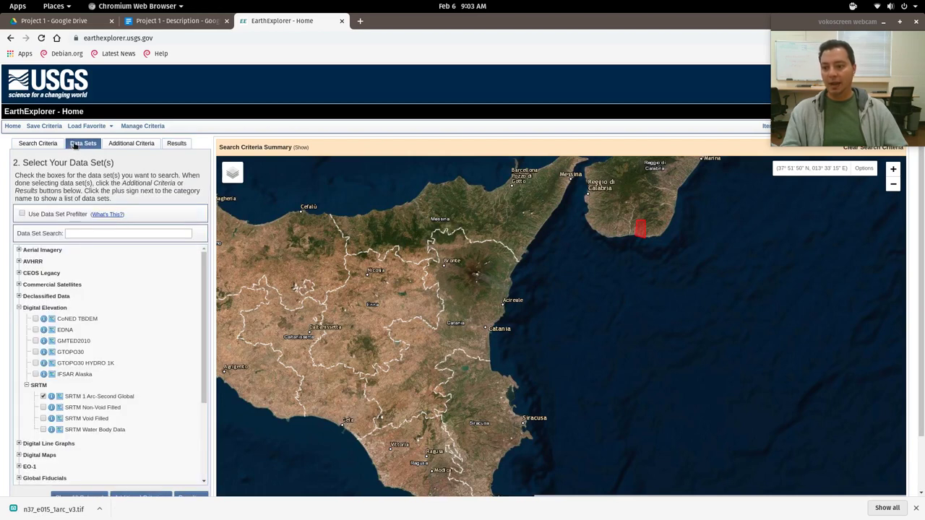
left_click(42, 396)
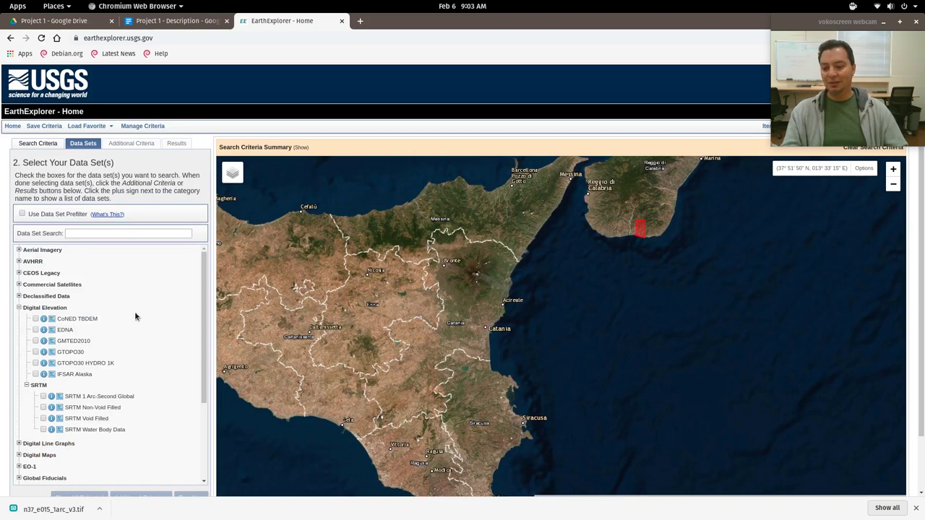
scroll(38, 416, "down", 1)
scroll(43, 437, "down", 2)
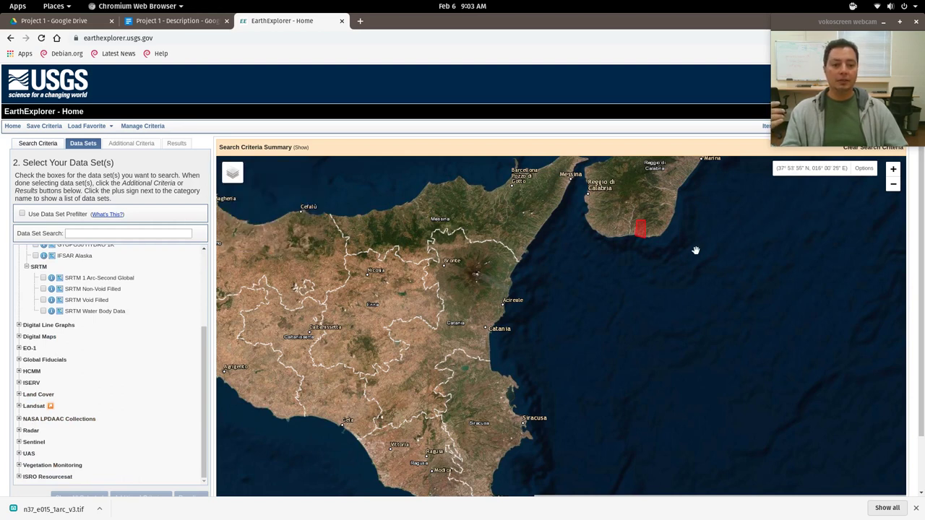
Close the EarthExplorer page and minimize the browser and QGIS windows to clear the desktop.
left_click(341, 20)
left_click(134, 5)
left_click(570, 67)
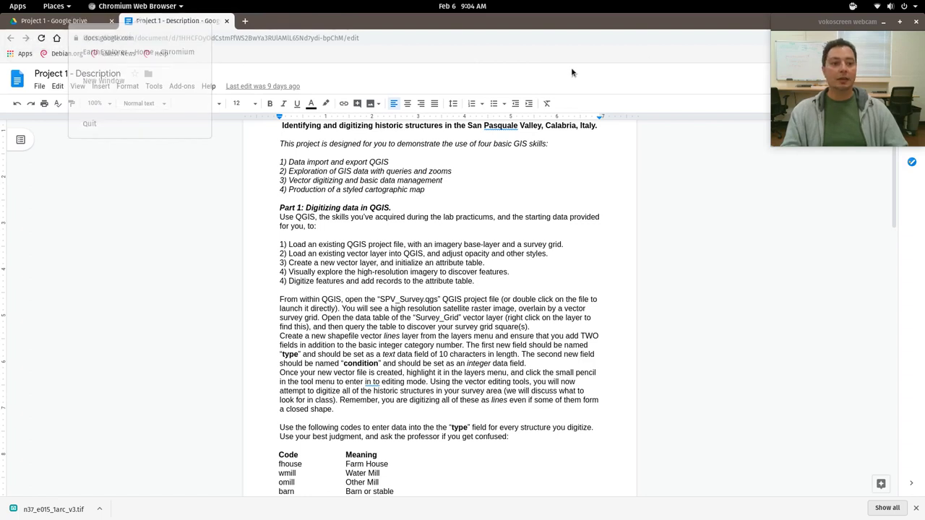
left_click(861, 36)
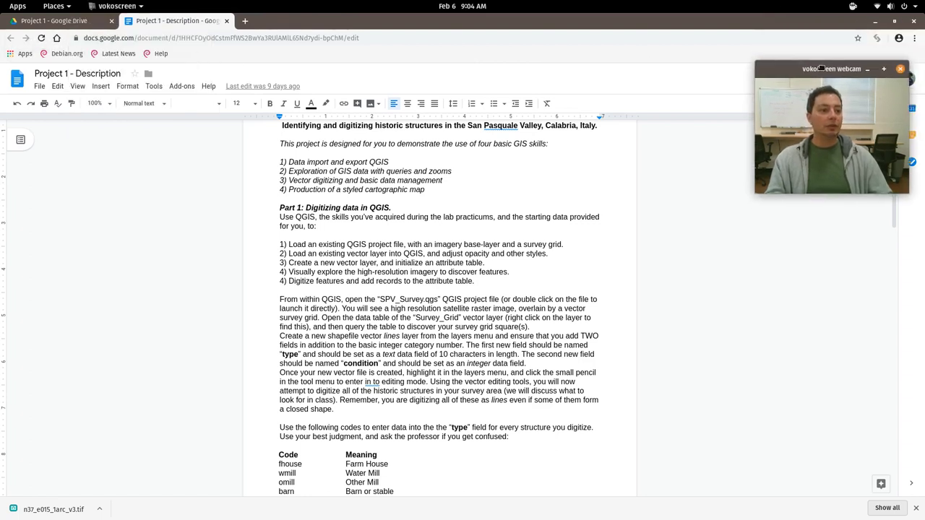
left_click(875, 21)
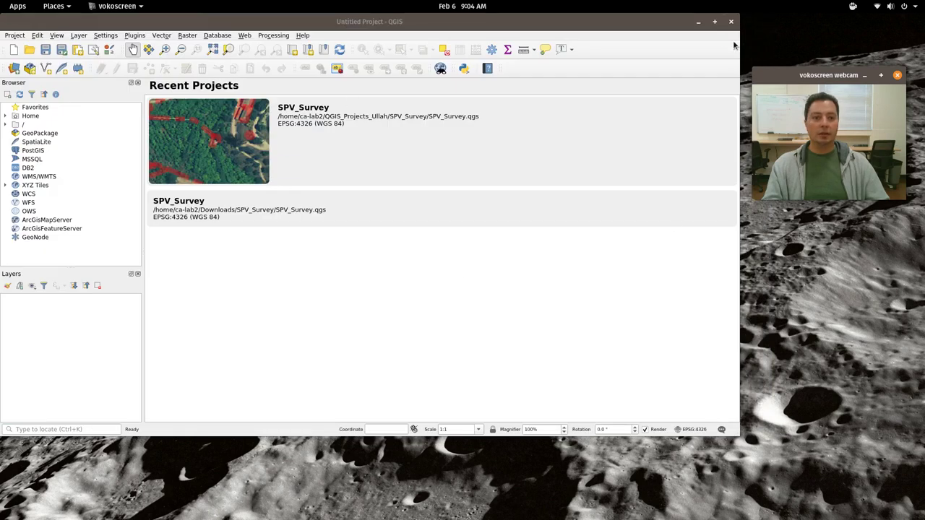
left_click(698, 22)
Open the Downloads folder in the file manager and select the downloaded n37_e015_1arc_v3.tif.
left_click(17, 6)
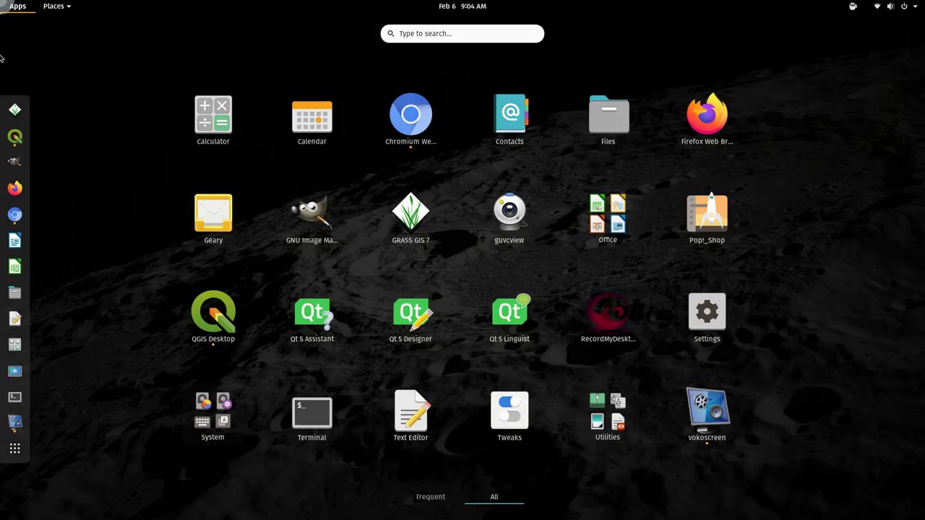
left_click(53, 6)
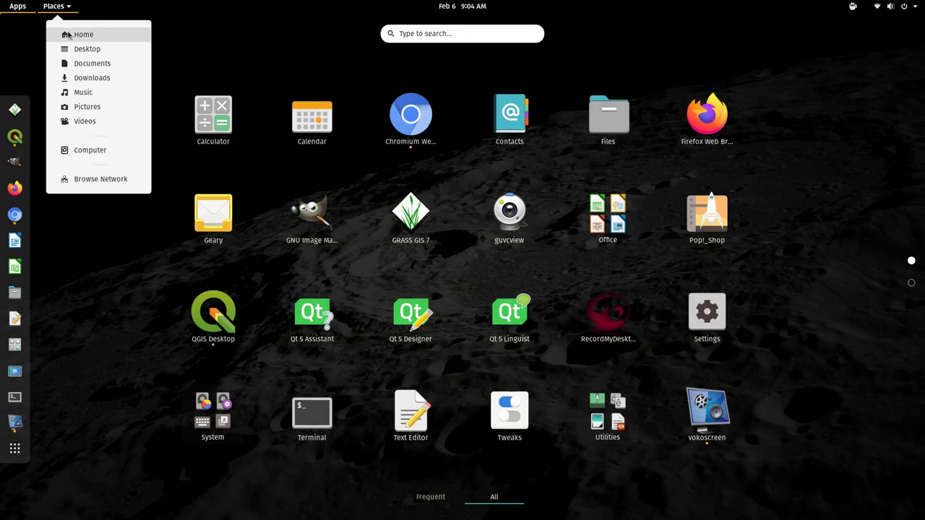
key("Escape")
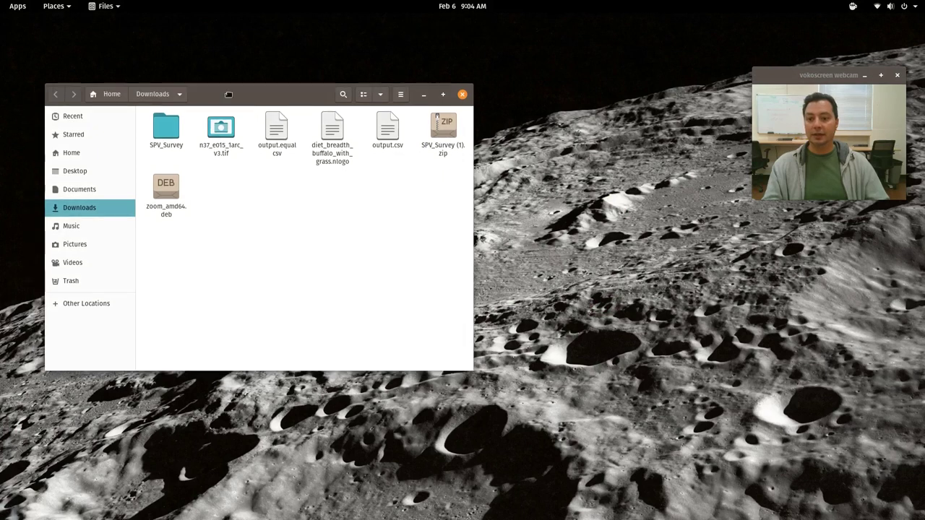
left_click_drag(228, 94, 305, 83)
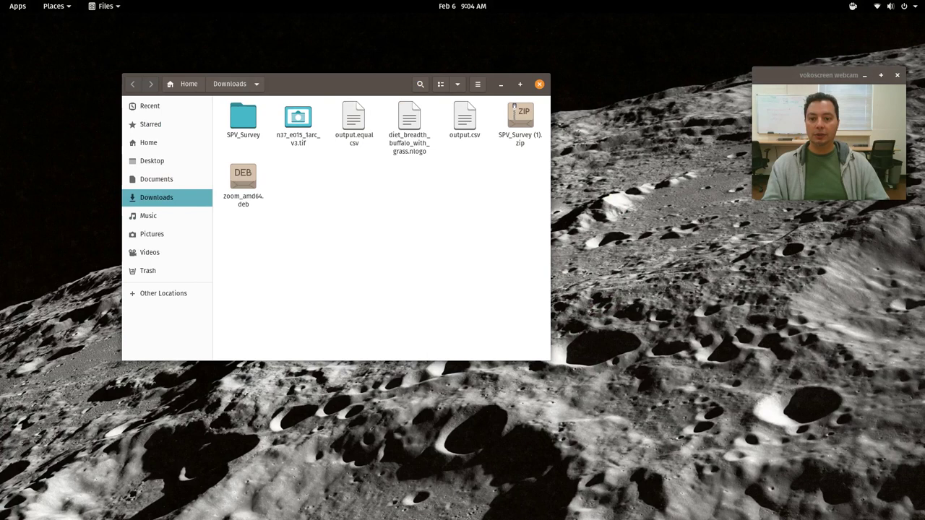
left_click(298, 117)
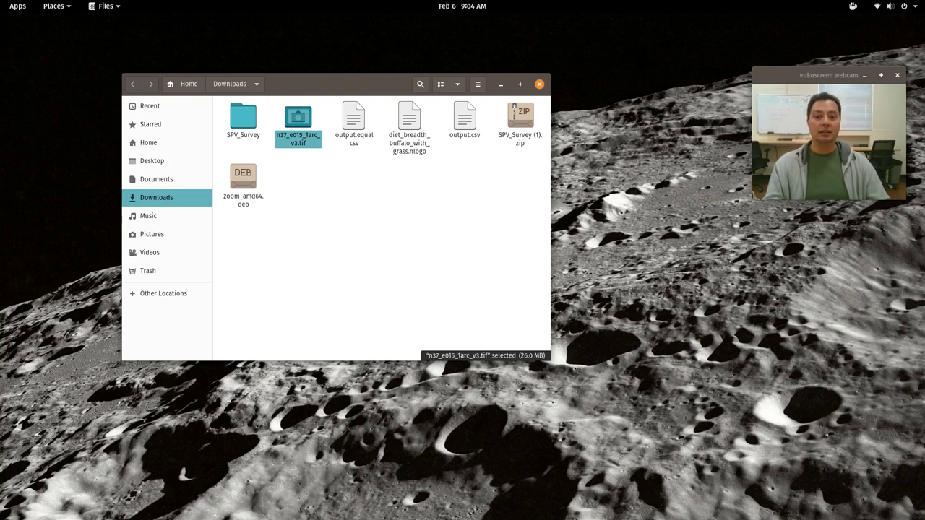
left_click_drag(340, 84, 413, 76)
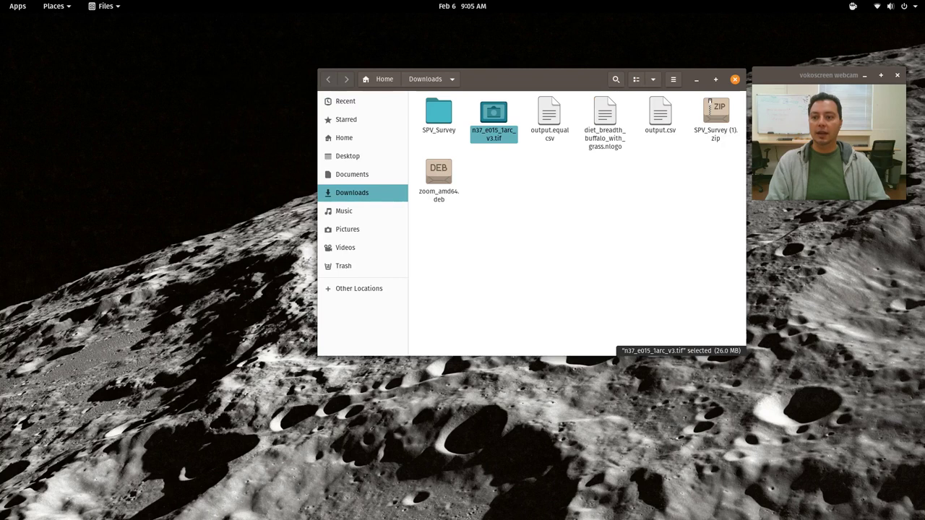
Open a second file manager window on the home folder, select the QGIS projects folder and place the Downloads window beside it.
left_click(54, 6)
left_click(91, 62)
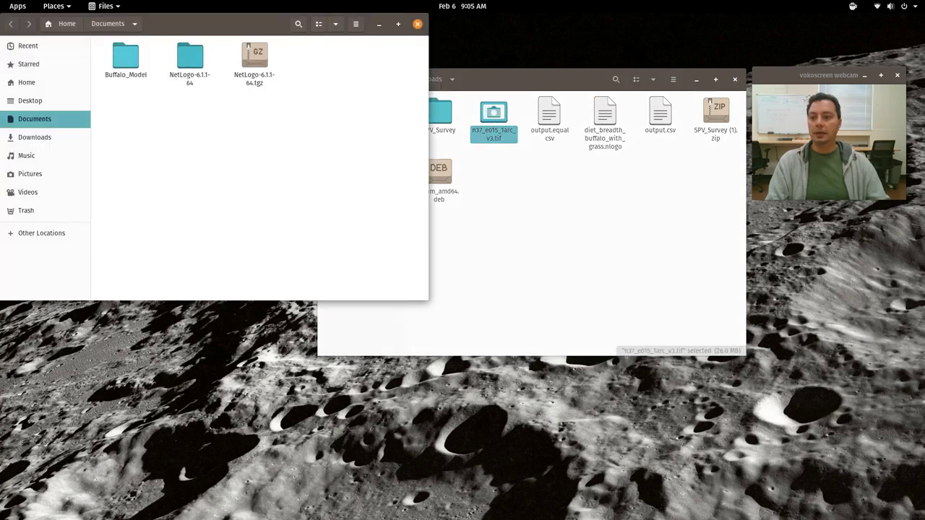
key("alt+Up")
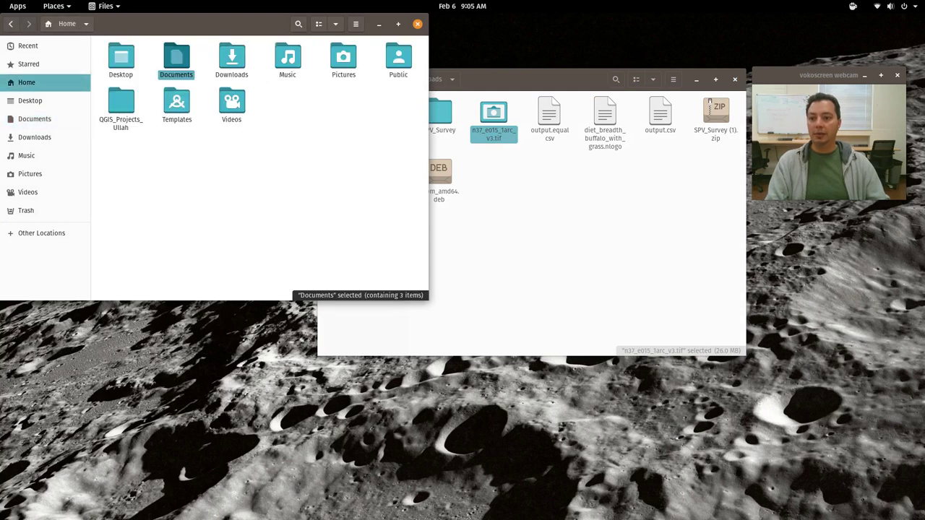
left_click(121, 105)
left_click(509, 78)
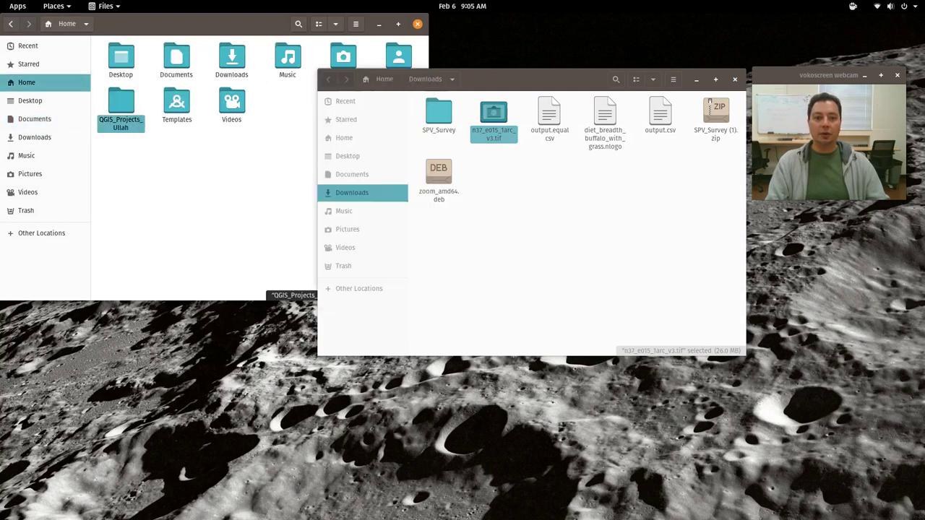
left_click_drag(510, 78, 545, 23)
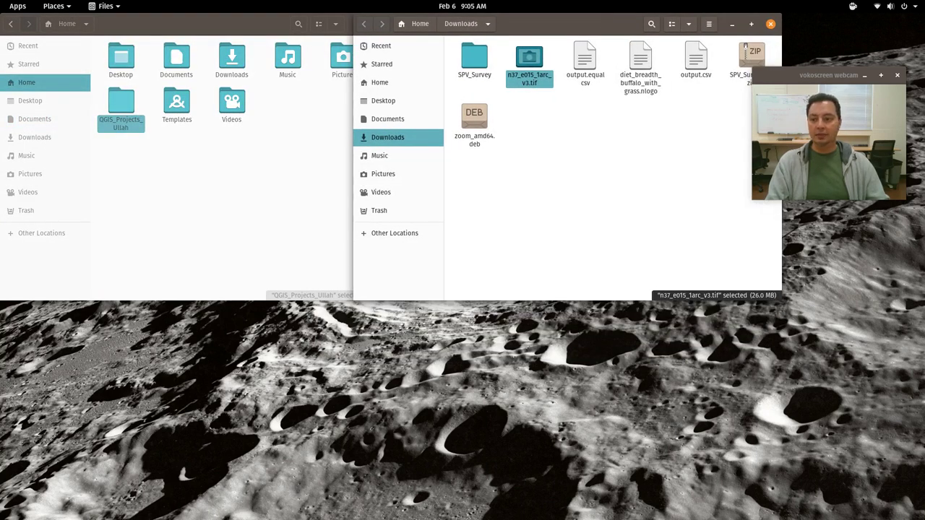
key("alt+grave")
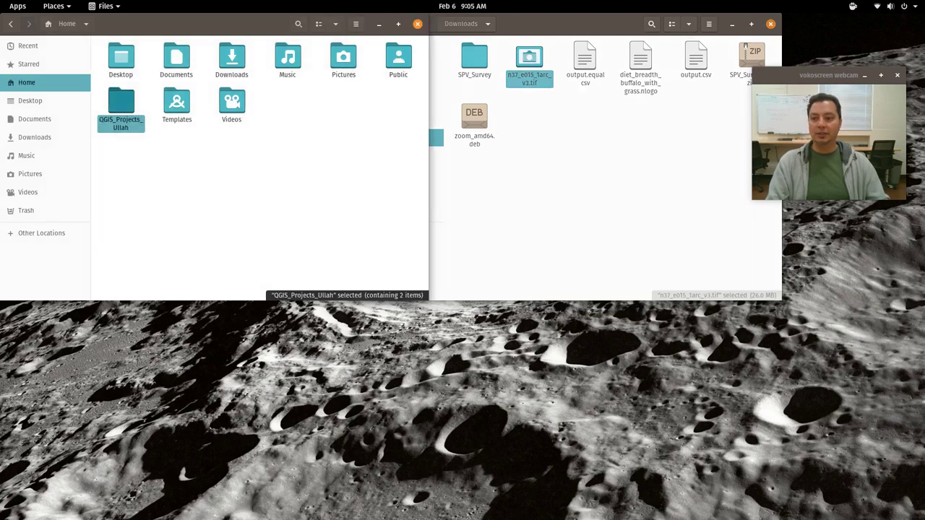
Open the SPV_Survey project's Raster folder inside the QGIS projects folder and move n37_e015_1arc_v3.tif there from Downloads.
key("Return")
left_click(129, 59)
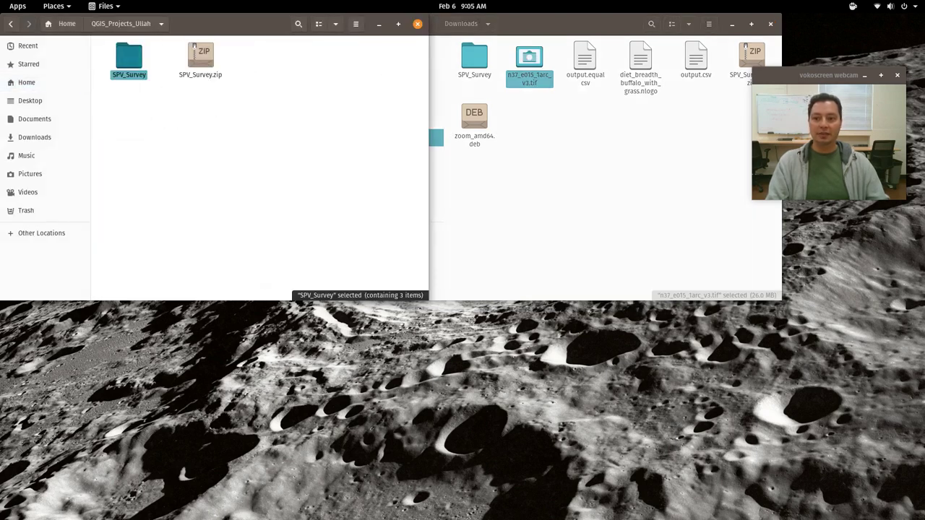
key("Return")
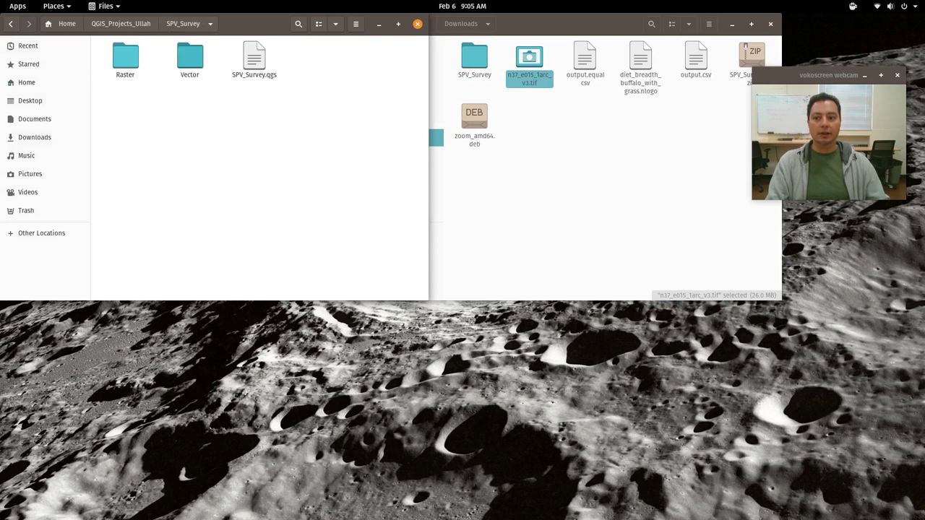
left_click(125, 57)
key("Return")
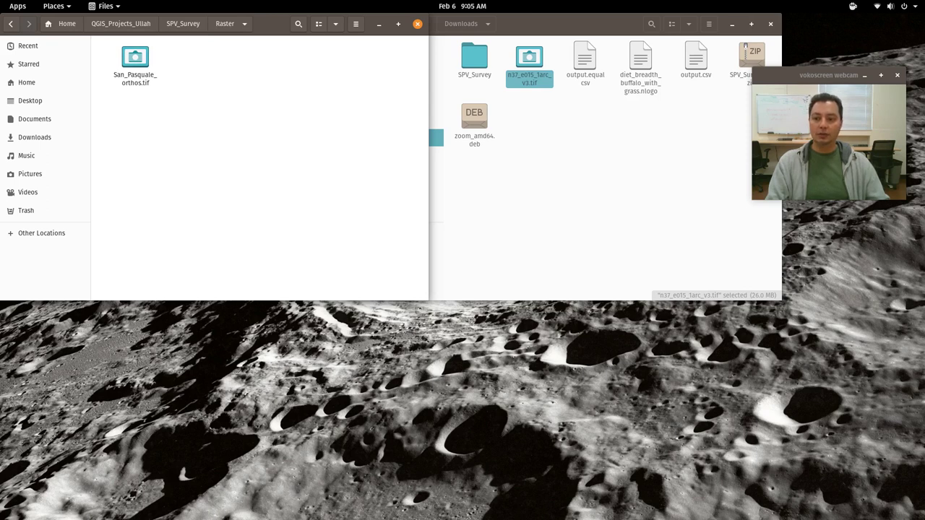
left_click(528, 62)
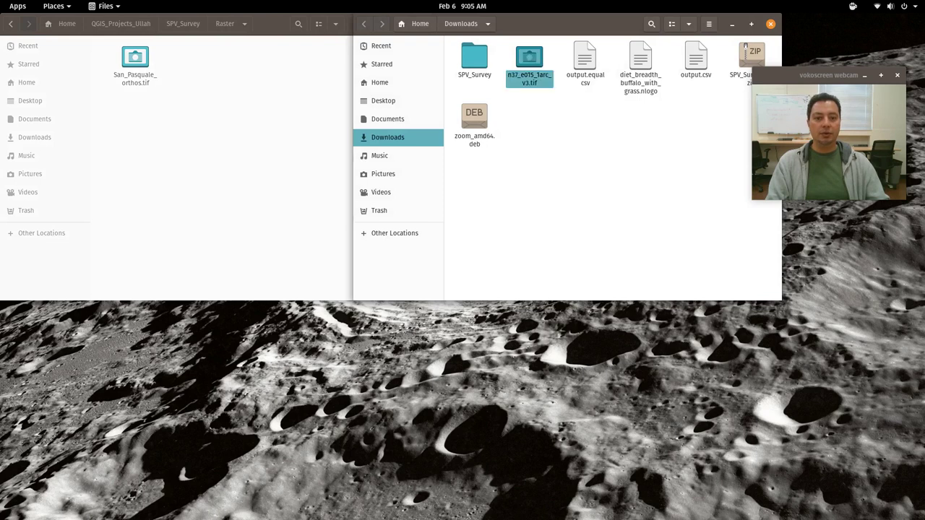
left_click_drag(526, 65, 260, 69)
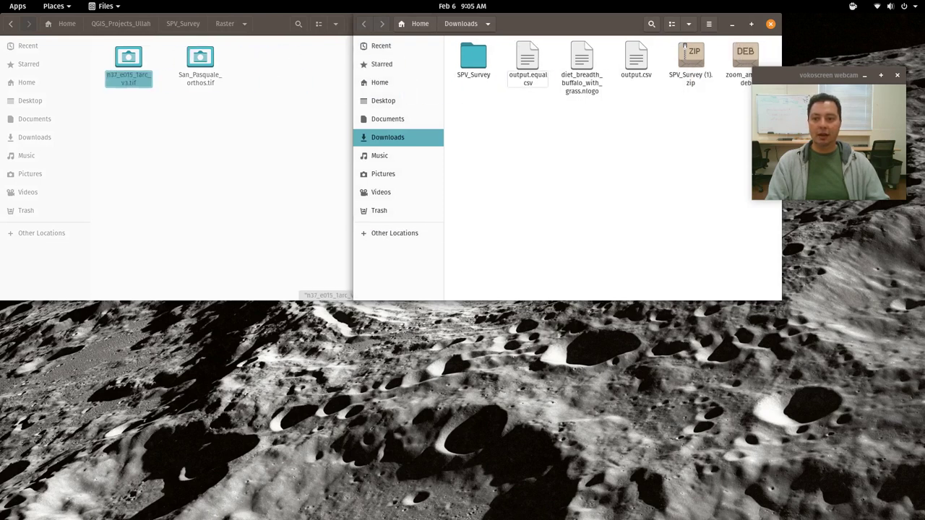
Create a folder named Elevation inside Raster and move n37_e015_1arc_v3.tif into it.
right_click(203, 134)
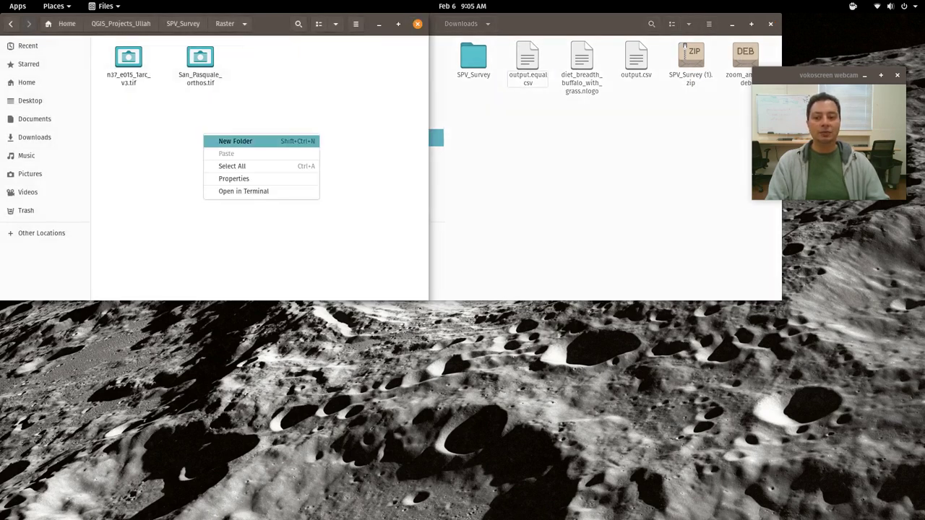
left_click(232, 141)
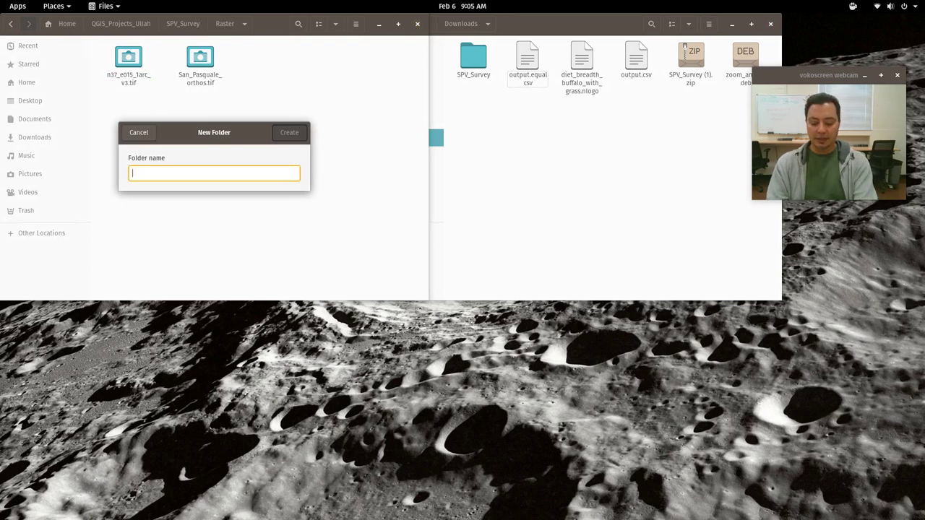
type("Elevation")
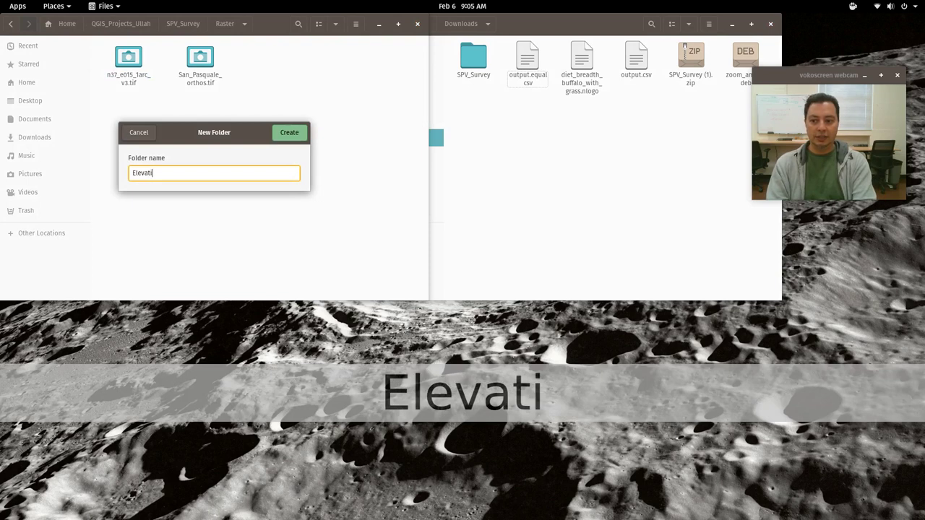
key("Return")
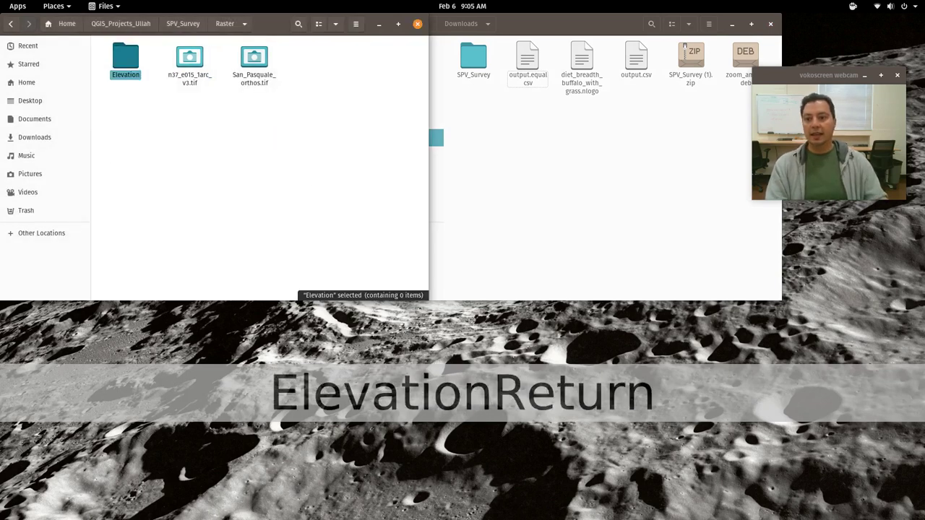
left_click(189, 62)
left_click_drag(189, 62, 126, 59)
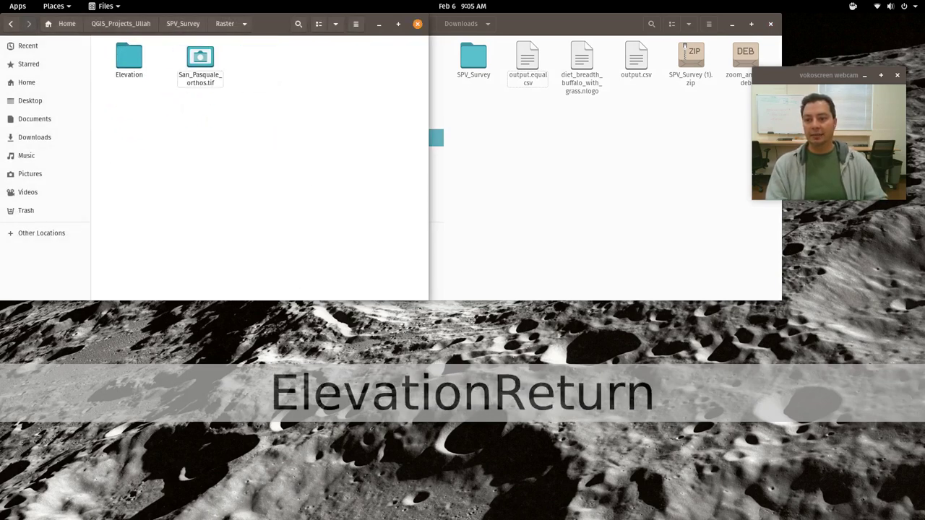
Create another folder inside Raster with the name Imager.
right_click(285, 58)
left_click(311, 65)
type("Imager")
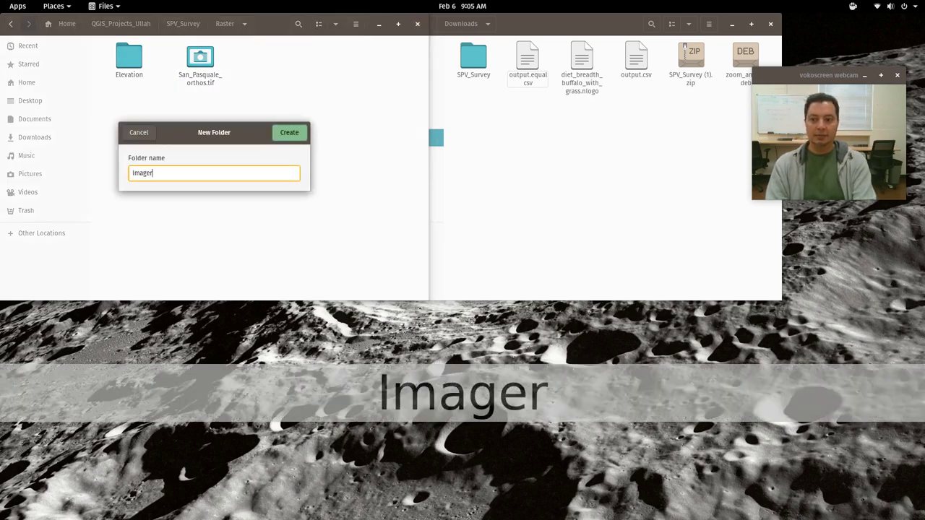
key("Return")
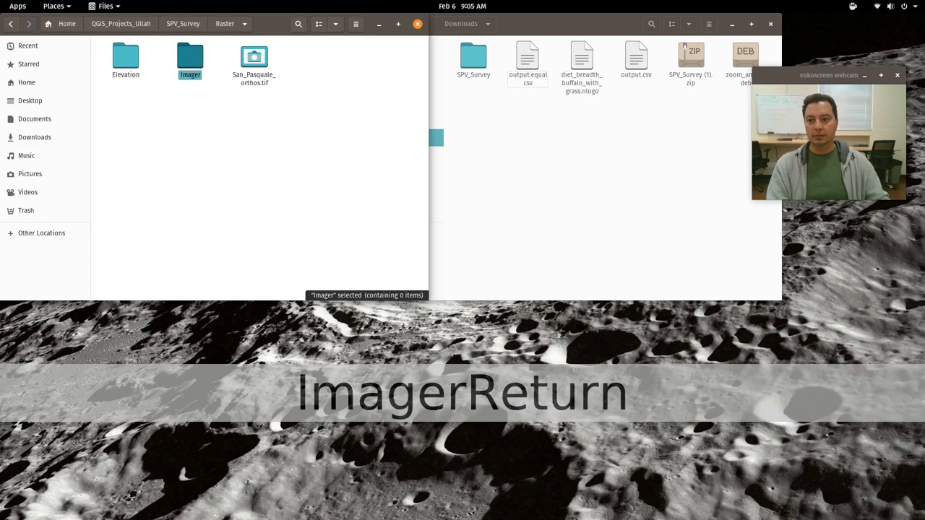
Rename the Imager folder as Imagery and move San_Pasquale_orthos.tif into it.
right_click(192, 64)
left_click(217, 184)
left_click(179, 116)
type("y")
key("Return")
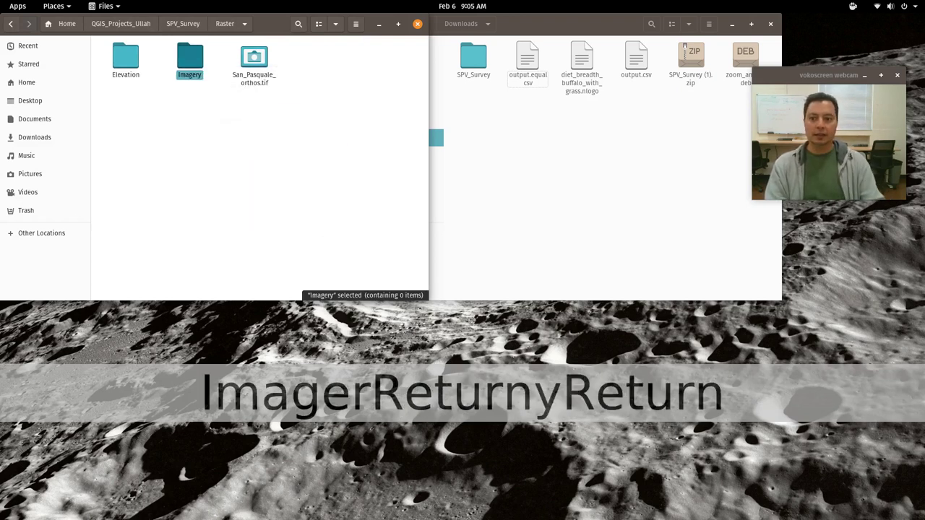
left_click_drag(254, 61, 190, 61)
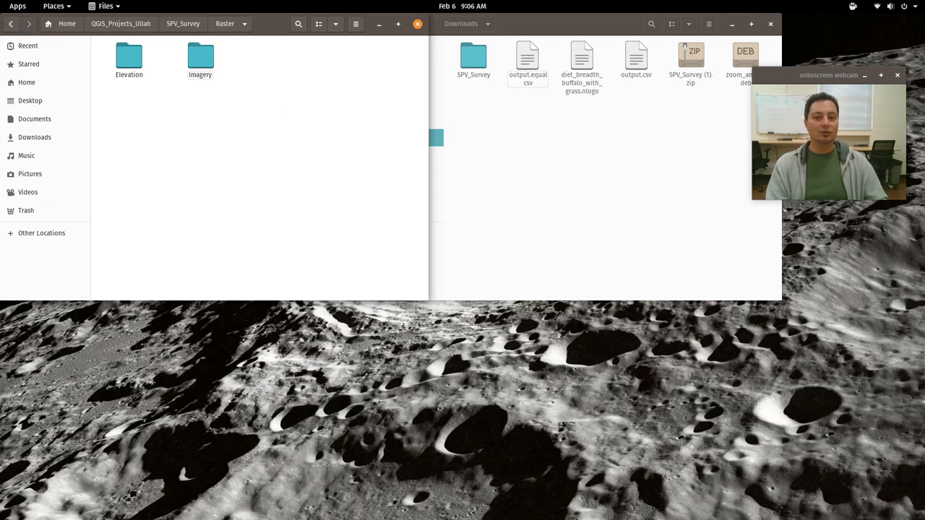
Close the Downloads window and open the project file SPV_Survey.qgs from the SPV_Survey folder in QGIS.
key("alt+Tab")
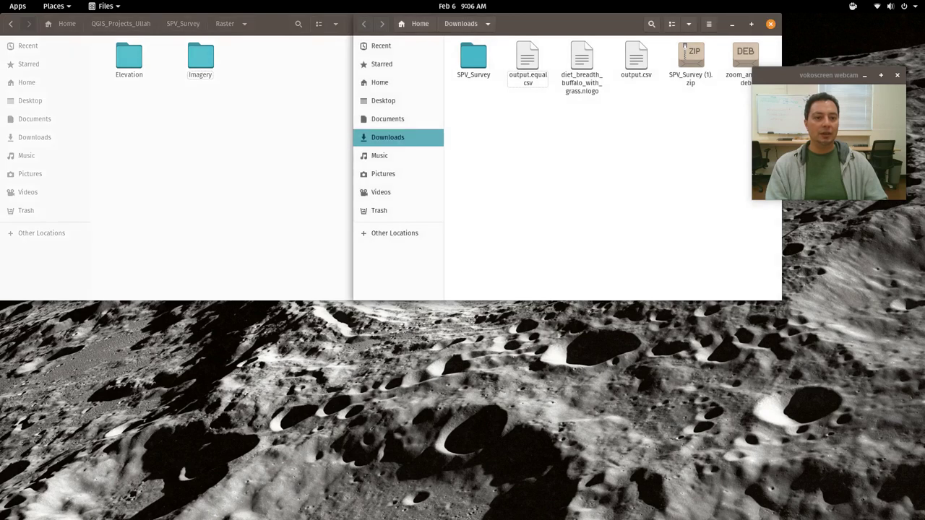
key("ctrl+w")
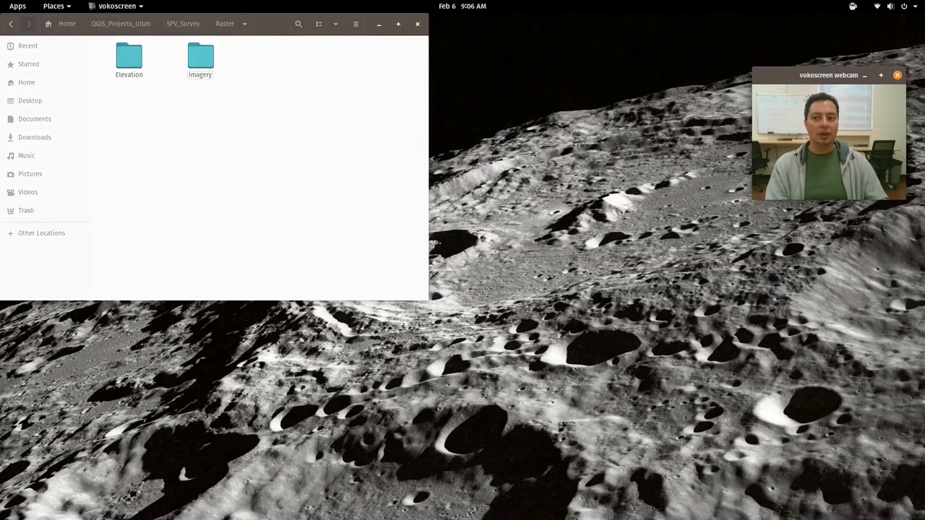
left_click(182, 23)
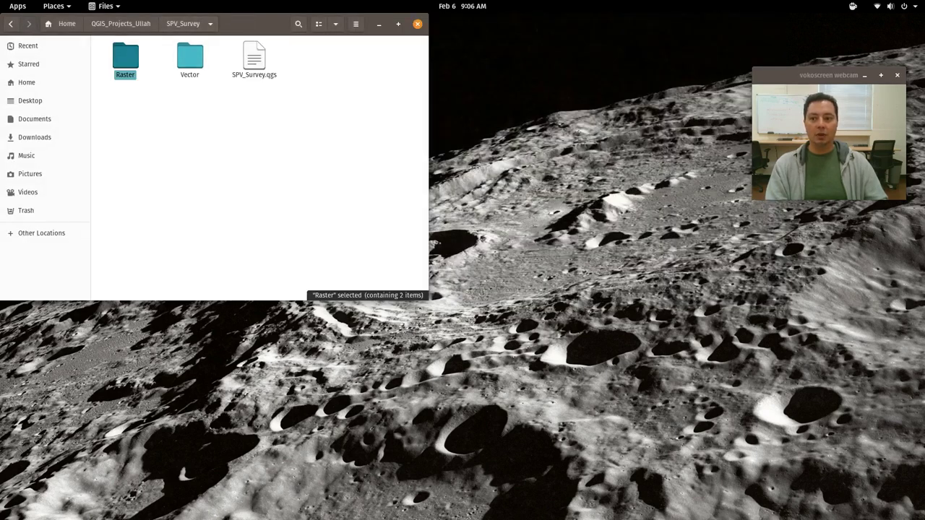
left_click(253, 57)
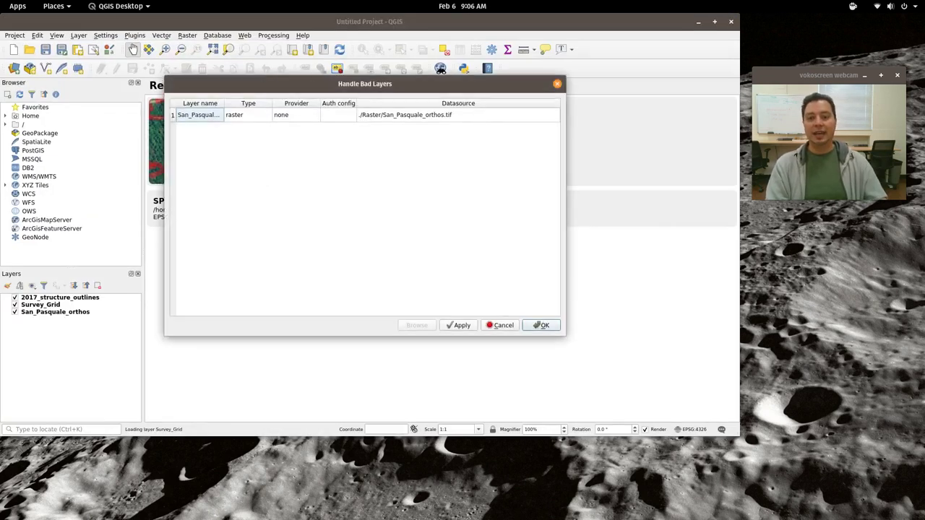
Relink the broken San_Pasquale_orthos layer to San_Pasquale_orthos.tif in the project's Raster/Imagery folder and finish loading the project.
left_click(445, 119)
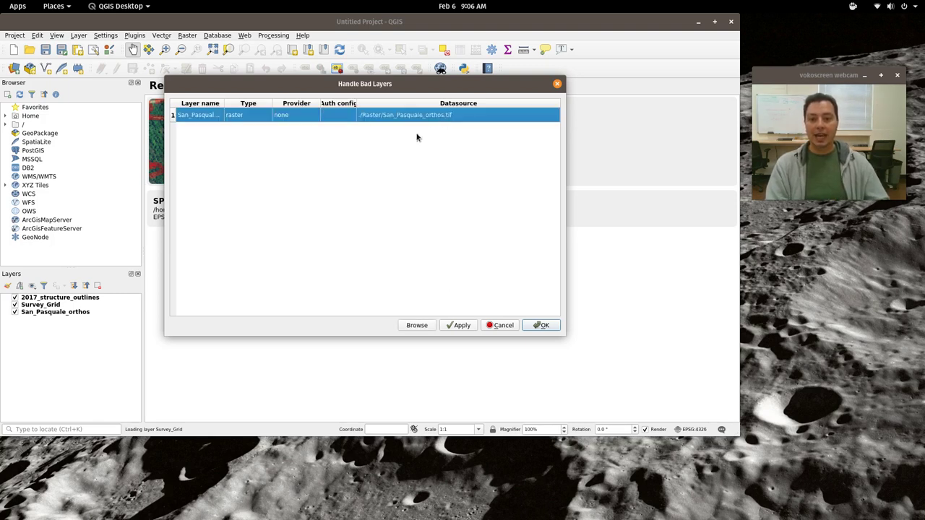
left_click(417, 324)
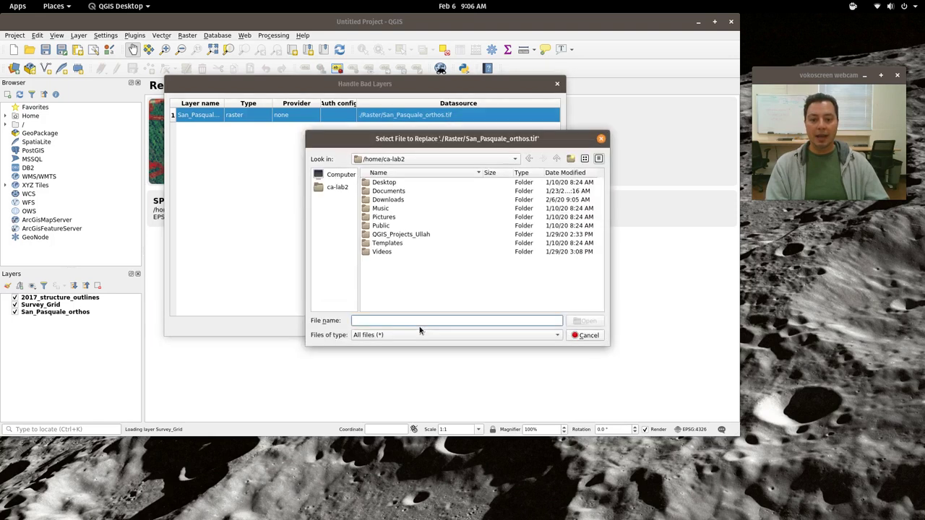
double_click(395, 237)
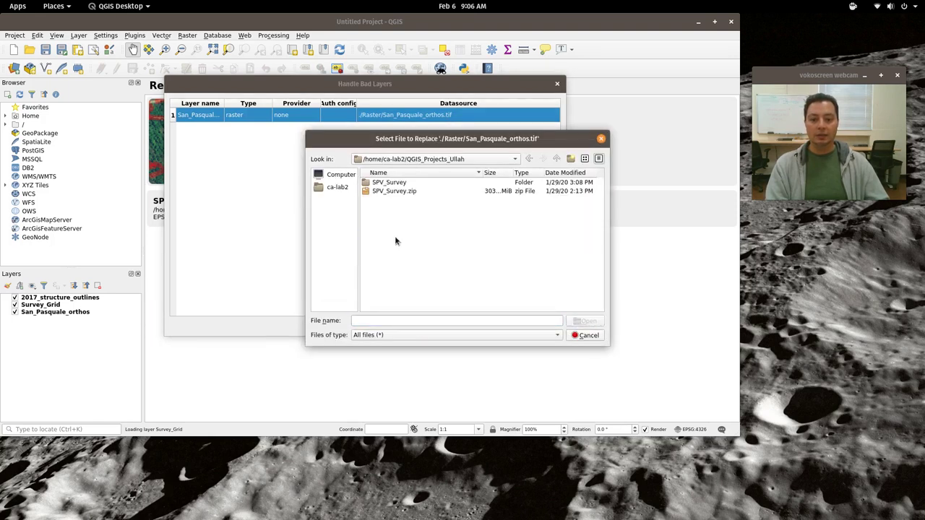
double_click(390, 183)
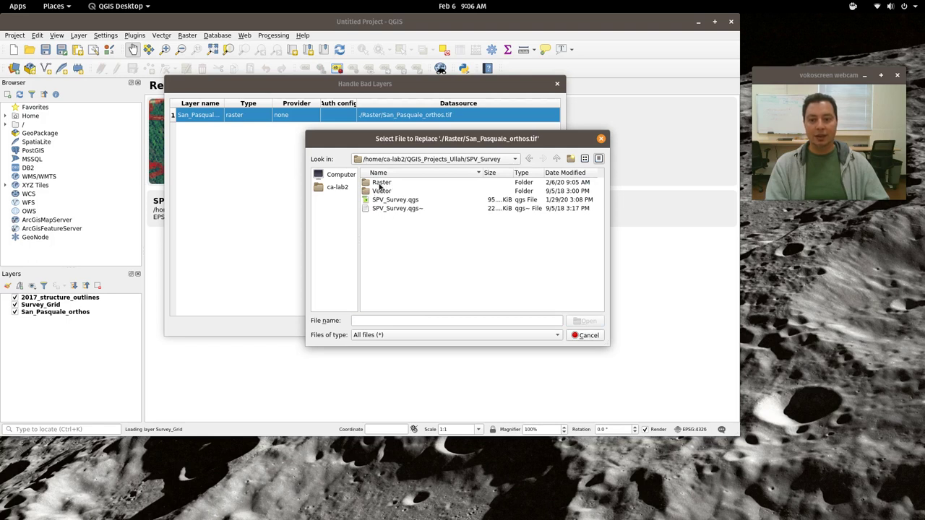
double_click(381, 183)
double_click(383, 192)
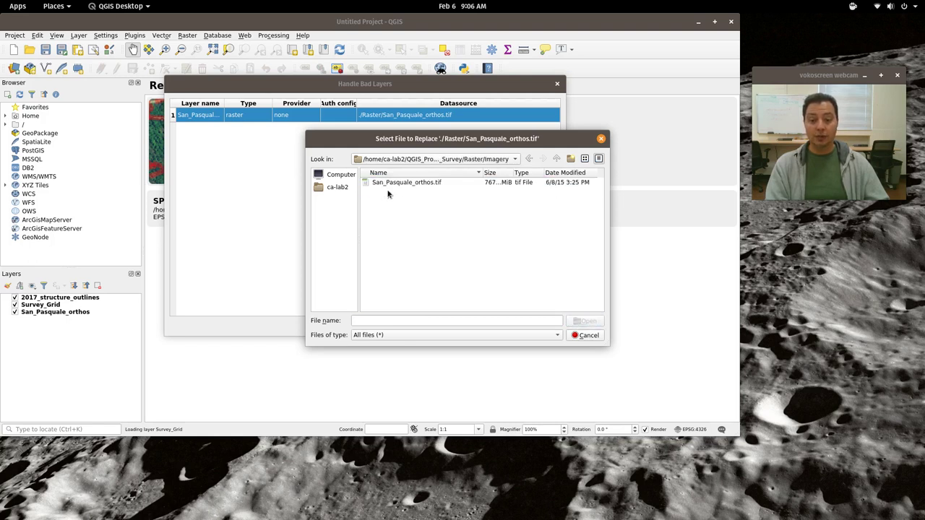
left_click(396, 182)
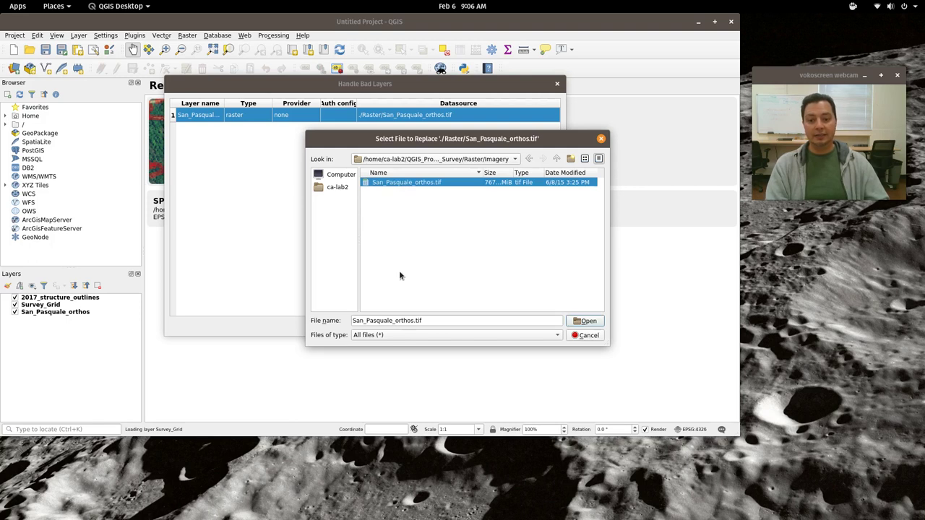
left_click(585, 321)
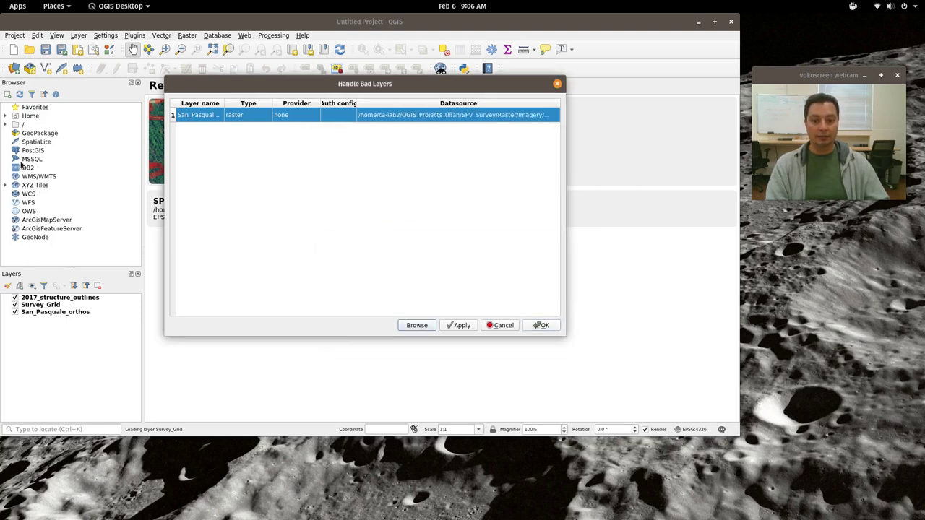
left_click(541, 325)
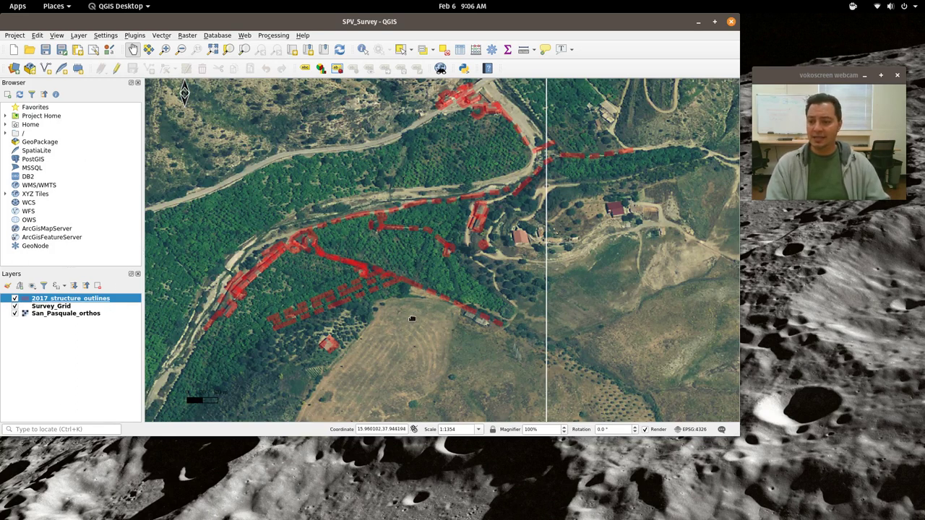
Select the San_Pasquale_orthos layer and examine the wider extent of its imagery on the map.
scroll(397, 275, "down", 2)
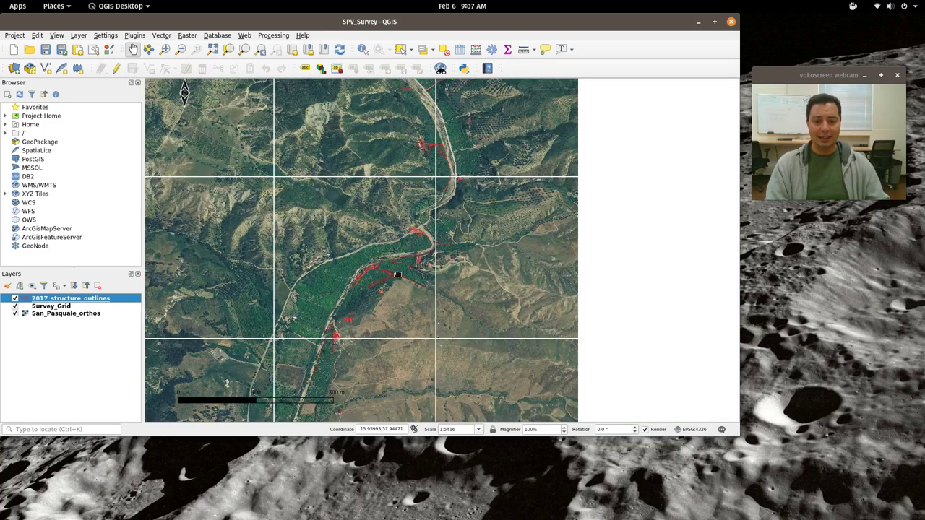
left_click(60, 314)
scroll(304, 264, "down", 1)
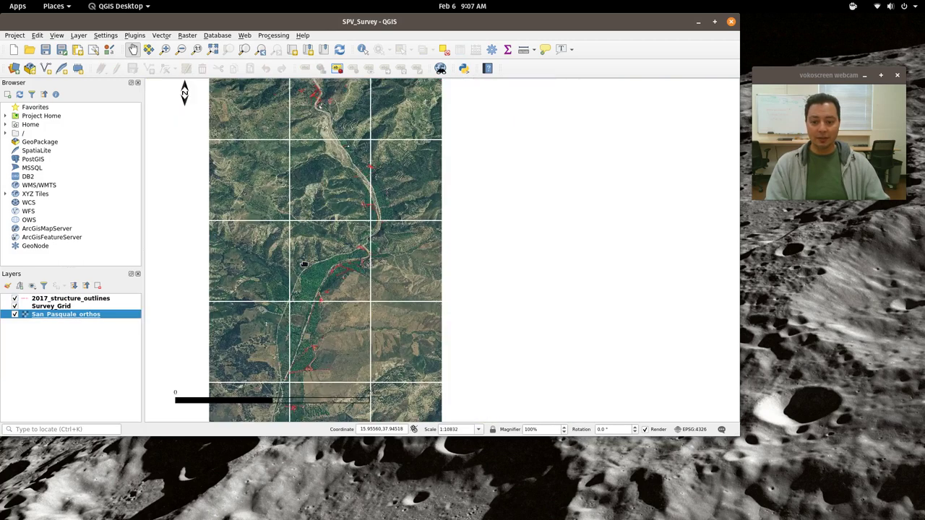